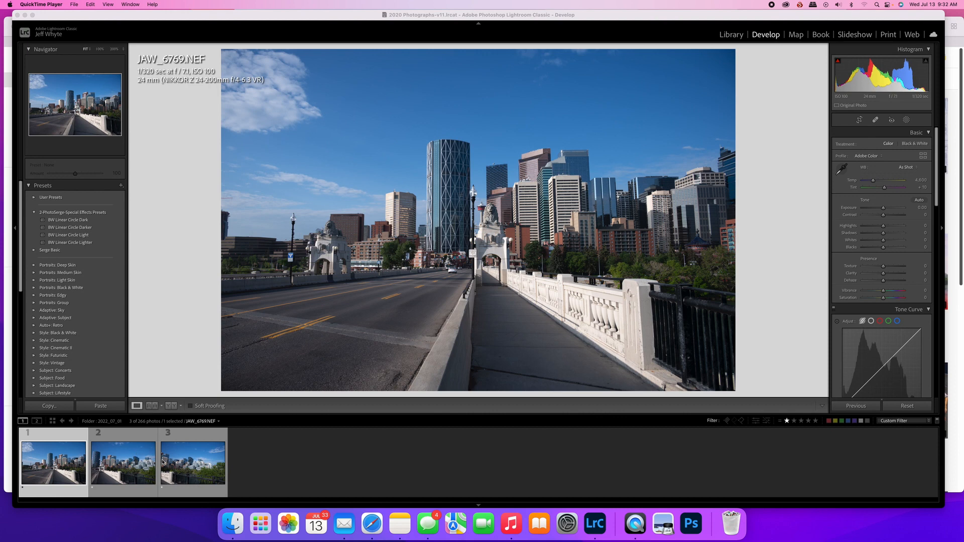
Merge the three selected bridge and skyline photos into a panorama using the Cylindrical projection
{"action": "left_click", "coordinate": [176, 463], "text": "shift"}
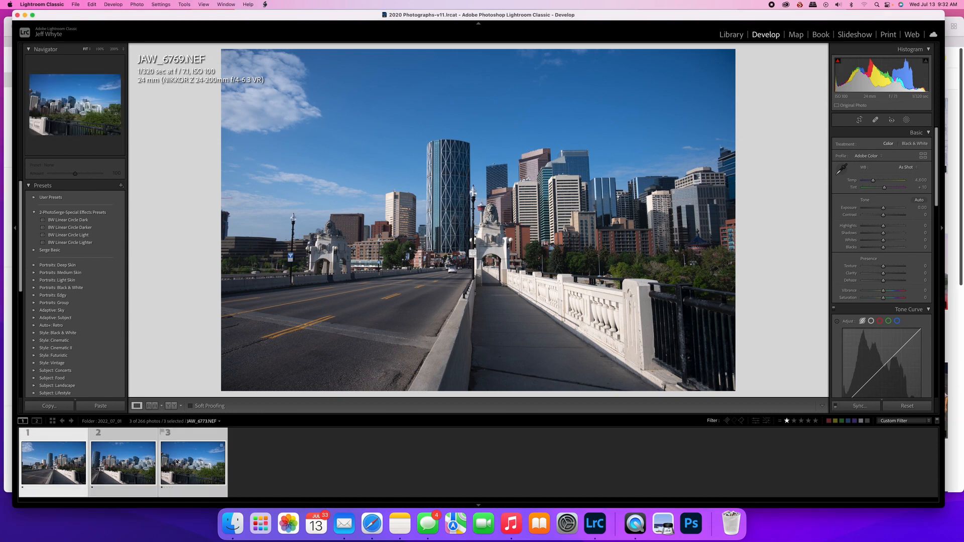
{"action": "right_click", "coordinate": [128, 460]}
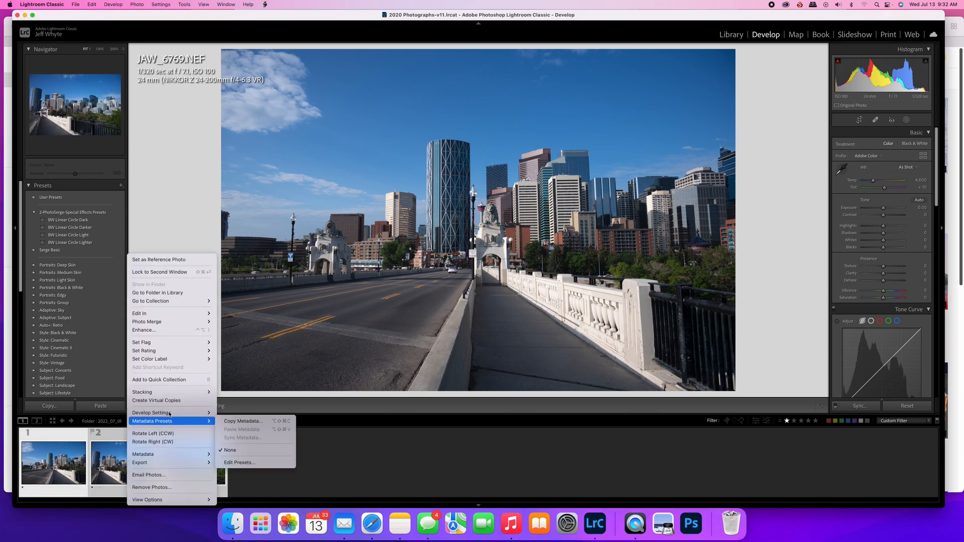
{"action": "mouse_move", "coordinate": [166, 322]}
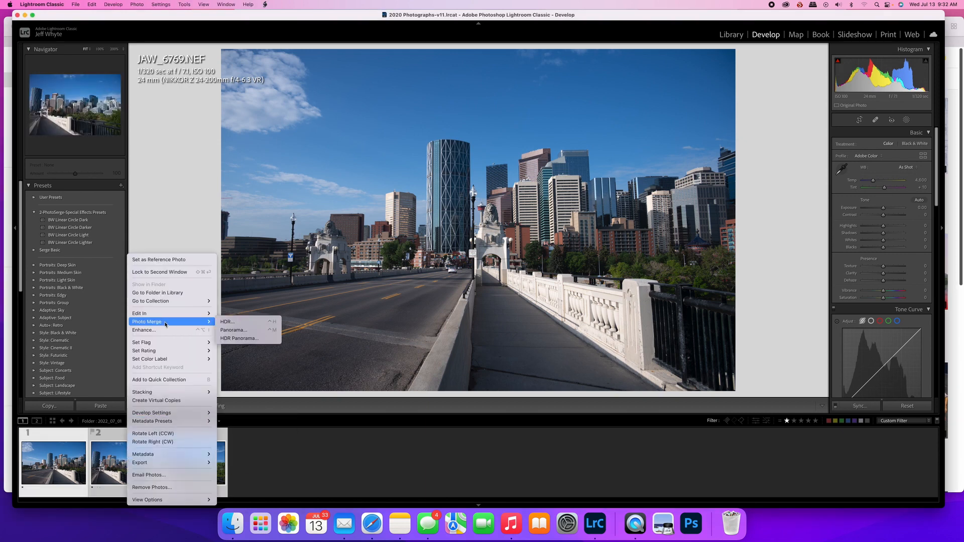
{"action": "left_click", "coordinate": [230, 332]}
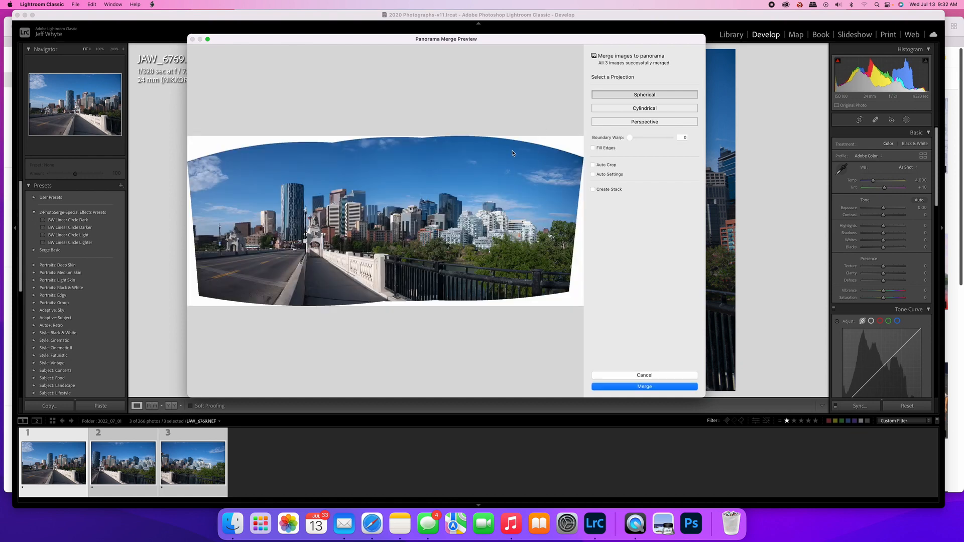
{"action": "left_click", "coordinate": [634, 109]}
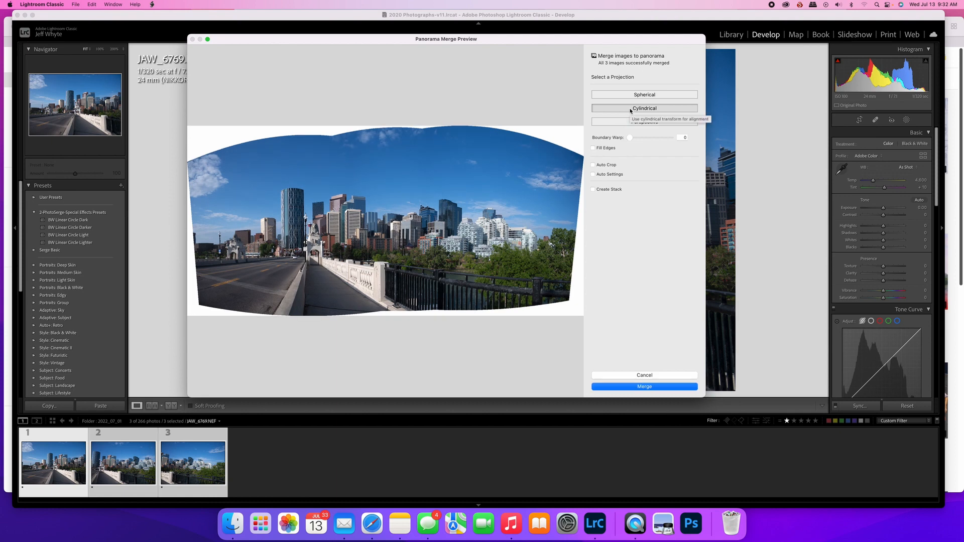
{"action": "left_click", "coordinate": [632, 95]}
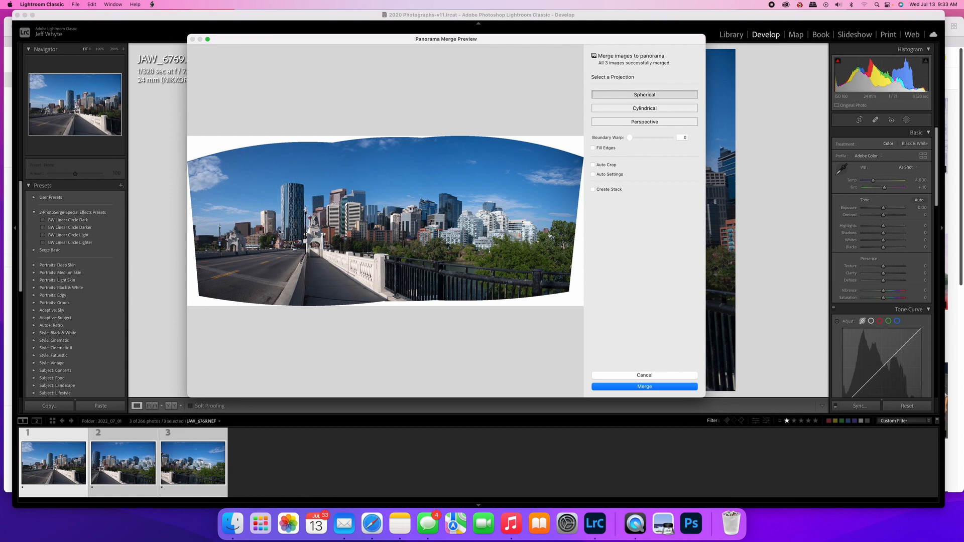
{"action": "left_click", "coordinate": [618, 108]}
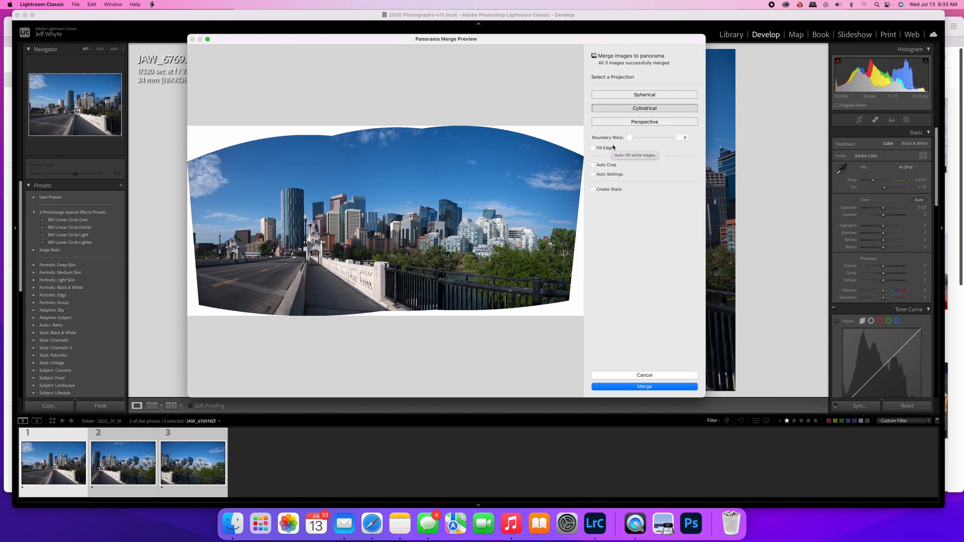
{"action": "left_click", "coordinate": [642, 388]}
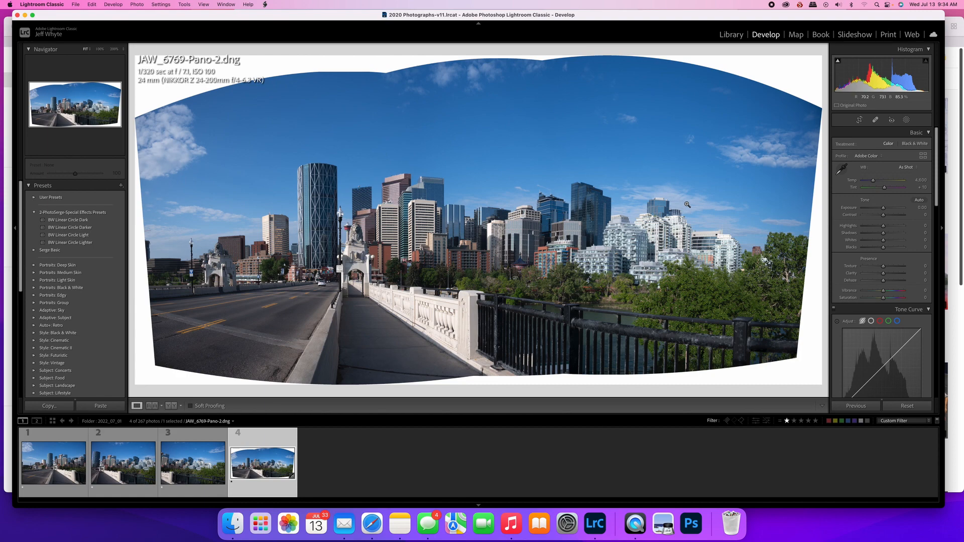
Straighten the panorama with Guided Upright, placing vertical guides along the pale tower left of the round skyscraper and the white apartment building at far right
{"action": "scroll", "coordinate": [873, 291], "scroll_direction": "down", "scroll_amount": 3}
{"action": "scroll", "coordinate": [872, 290], "scroll_direction": "down", "scroll_amount": 5}
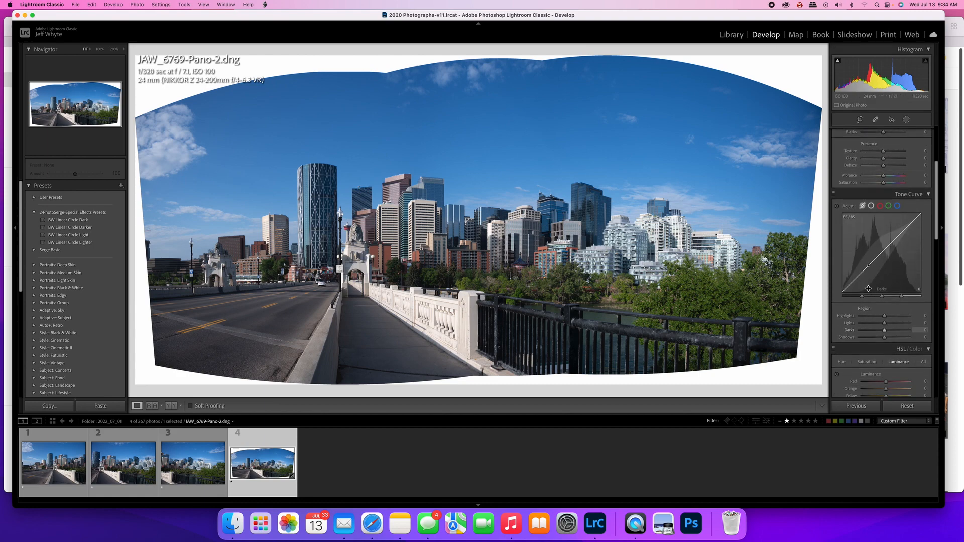
{"action": "scroll", "coordinate": [868, 289], "scroll_direction": "down", "scroll_amount": 10}
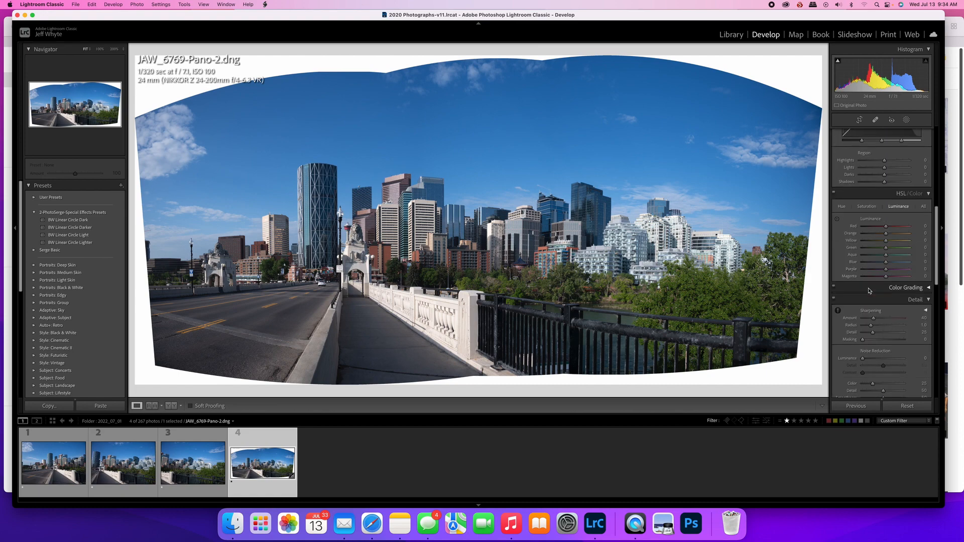
{"action": "scroll", "coordinate": [869, 290], "scroll_direction": "down", "scroll_amount": 12}
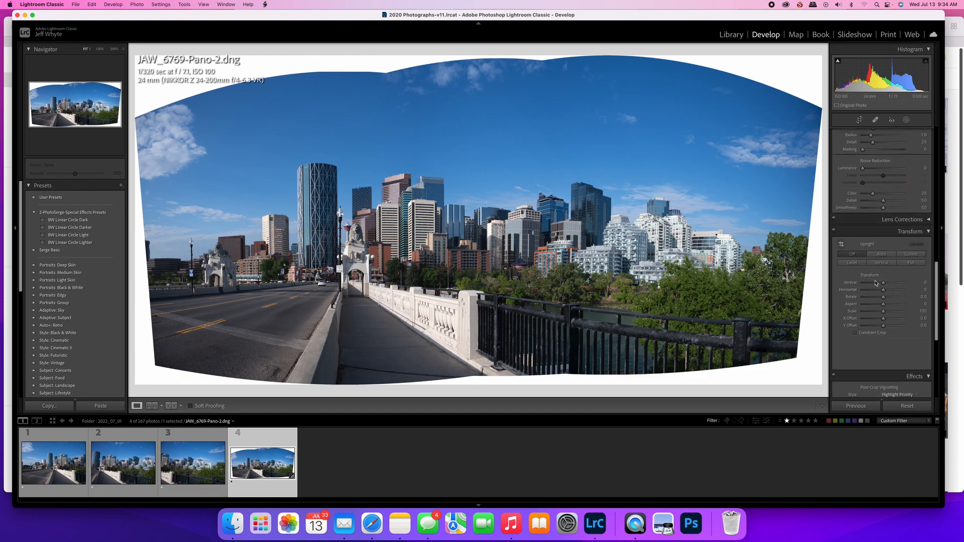
{"action": "scroll", "coordinate": [917, 249], "scroll_direction": "down", "scroll_amount": 1}
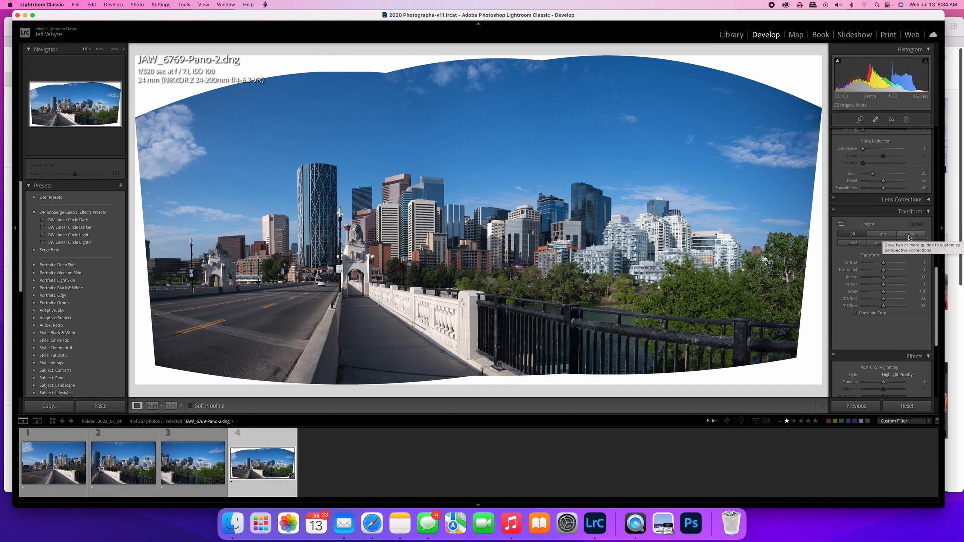
{"action": "left_click", "coordinate": [909, 236]}
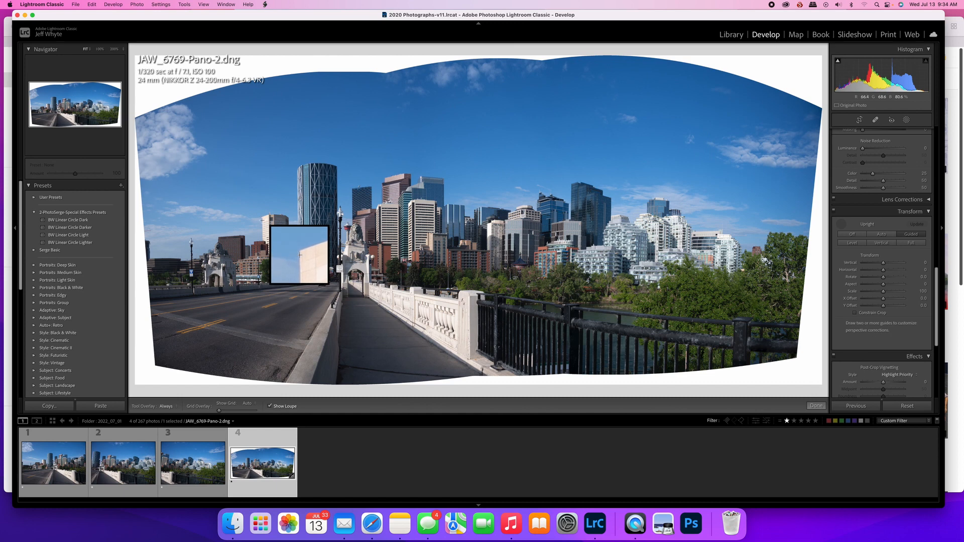
{"action": "left_click_drag", "start_coordinate": [262, 217], "coordinate": [262, 240]}
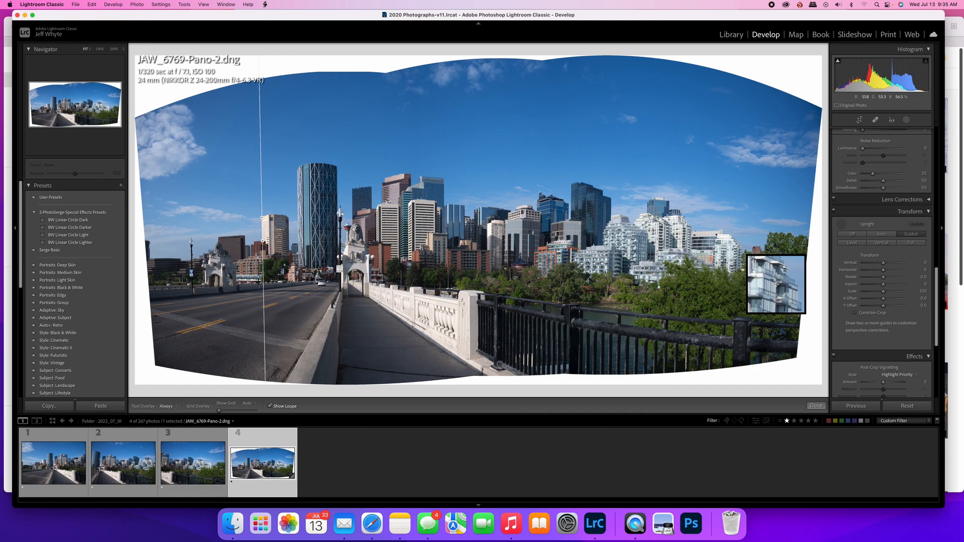
{"action": "left_click_drag", "start_coordinate": [740, 240], "coordinate": [738, 269]}
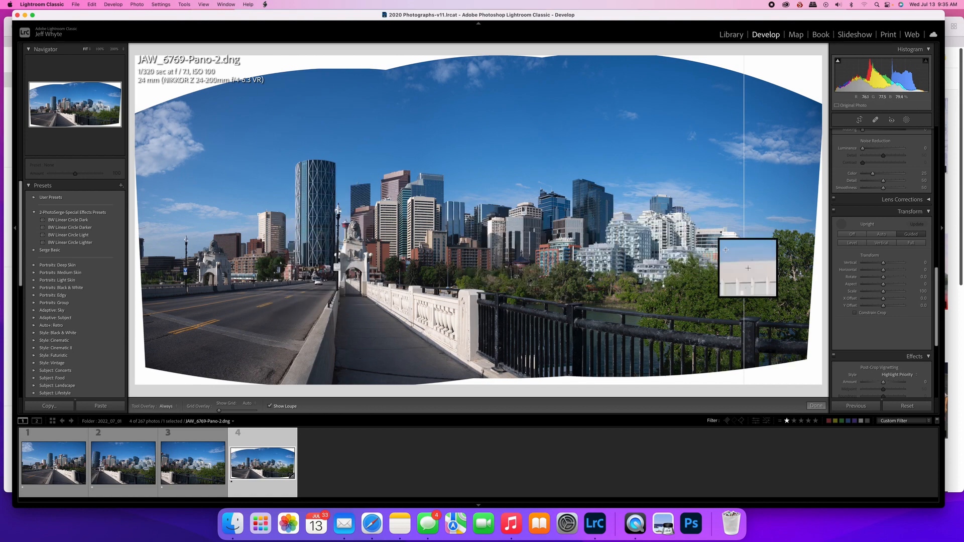
{"action": "left_click", "coordinate": [816, 406]}
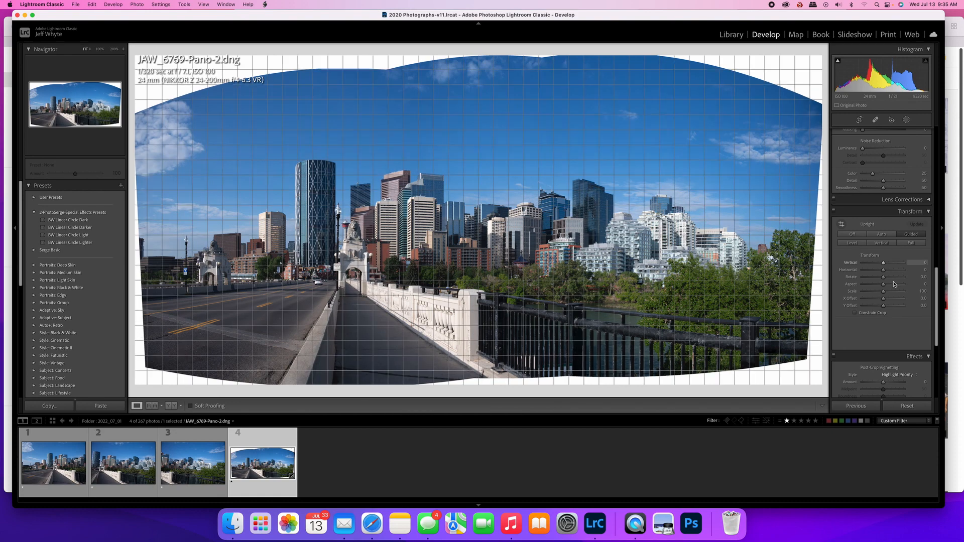
Raise the panorama's luminance noise reduction, sharpening amount and sharpening masking slightly, and collapse the Detail and Transform sections
{"action": "scroll", "coordinate": [874, 279], "scroll_direction": "up", "scroll_amount": 5}
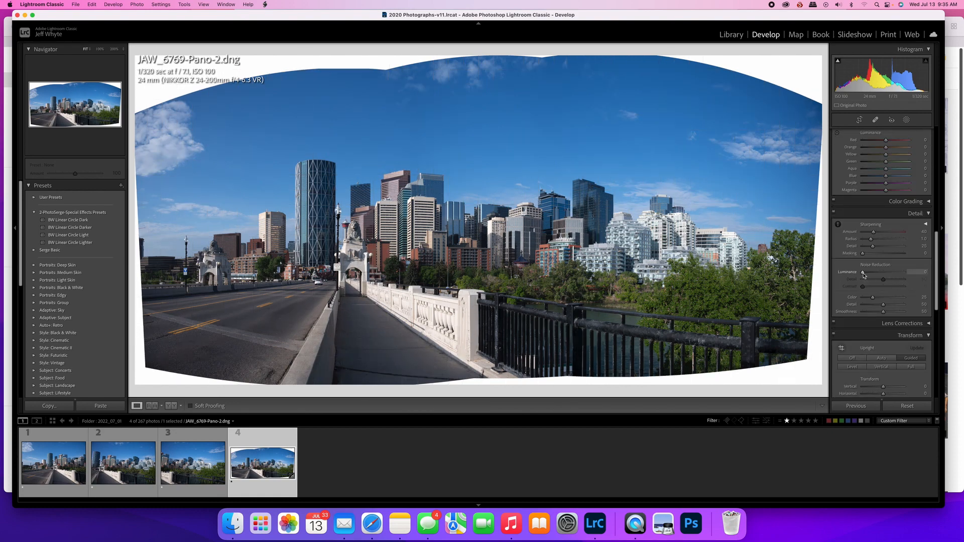
{"action": "left_click_drag", "start_coordinate": [864, 275], "coordinate": [875, 275]}
{"action": "left_click_drag", "start_coordinate": [875, 234], "coordinate": [878, 234]}
{"action": "left_click_drag", "start_coordinate": [863, 256], "coordinate": [873, 257]}
{"action": "left_click", "coordinate": [929, 215]}
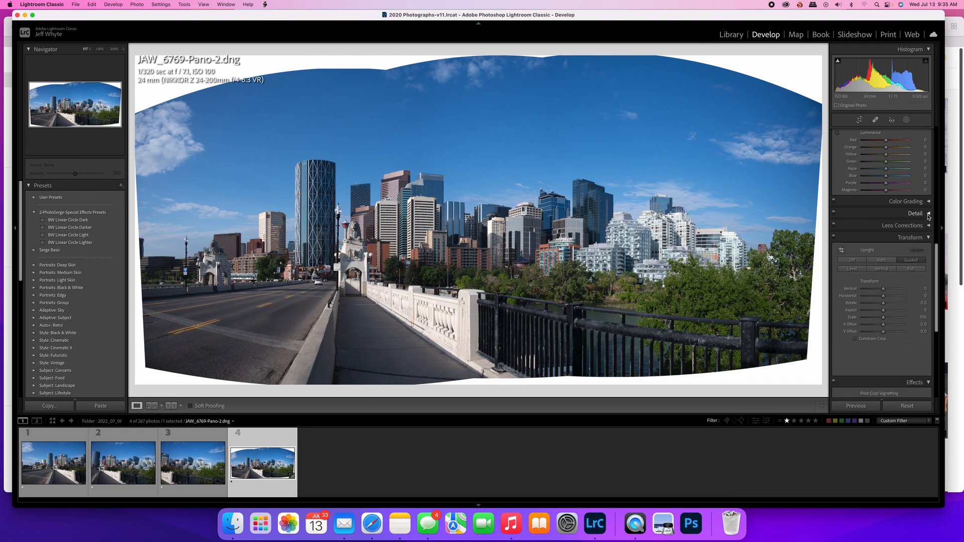
{"action": "left_click", "coordinate": [917, 238]}
Warm the panorama's white balance by setting the temperature to 5,352
{"action": "scroll", "coordinate": [905, 236], "scroll_direction": "up", "scroll_amount": 10}
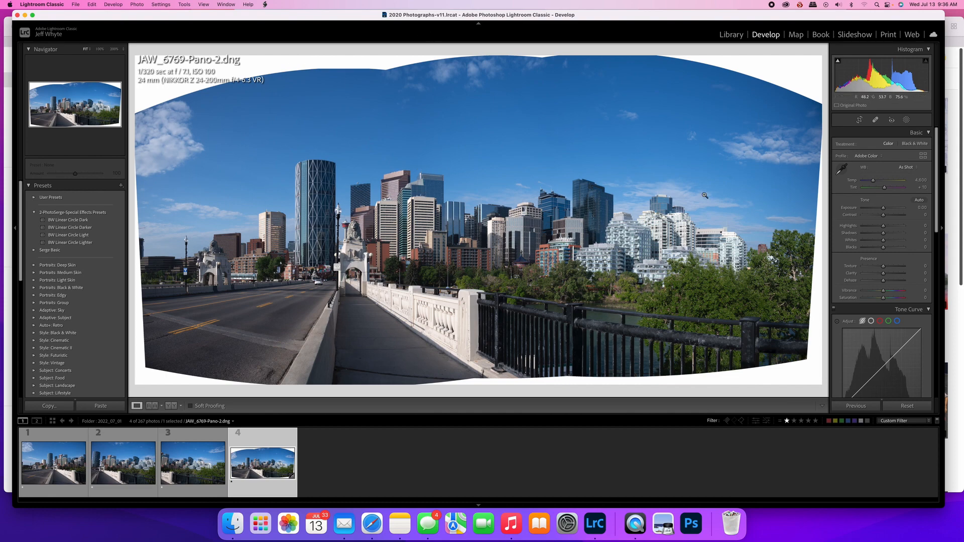
{"action": "scroll", "coordinate": [882, 225], "scroll_direction": "down", "scroll_amount": 1}
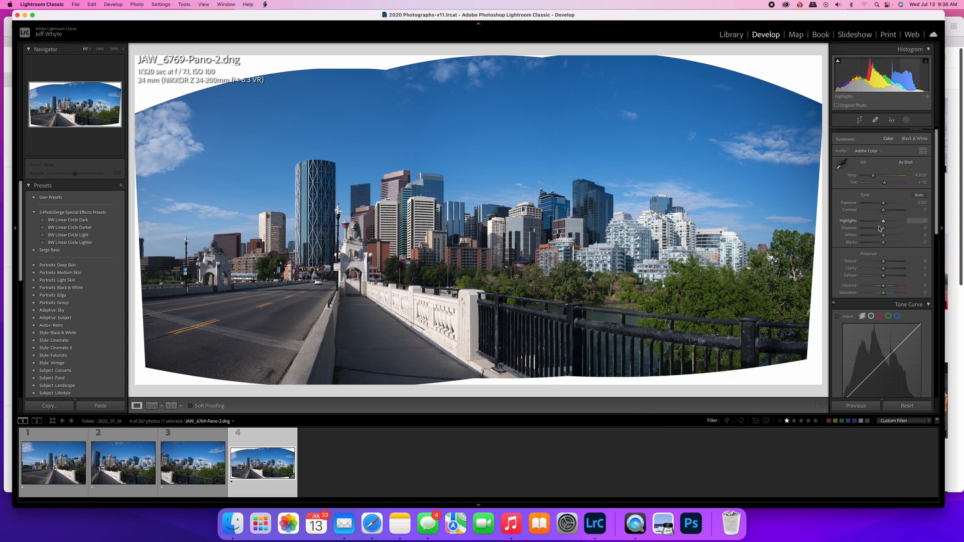
{"action": "scroll", "coordinate": [885, 227], "scroll_direction": "up", "scroll_amount": 1}
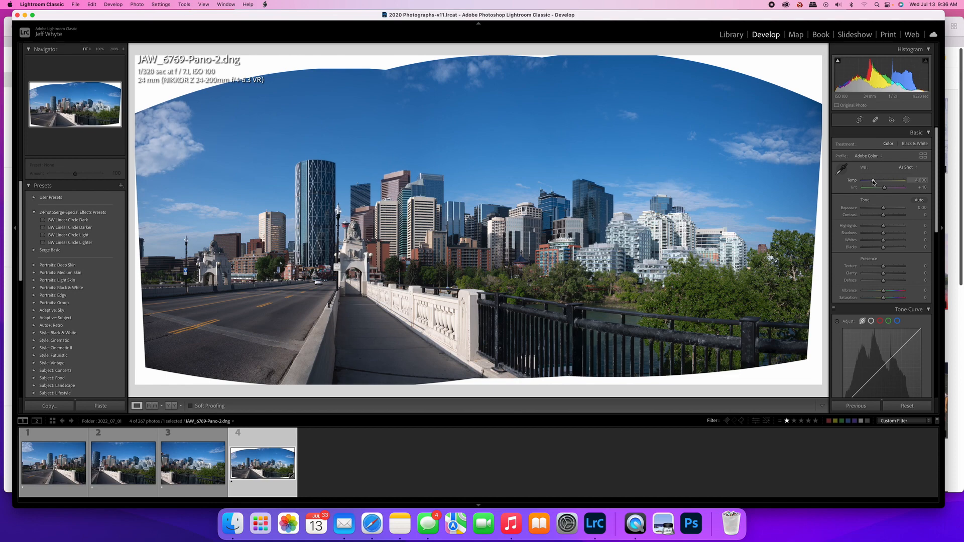
{"action": "left_click_drag", "start_coordinate": [873, 182], "coordinate": [878, 185]}
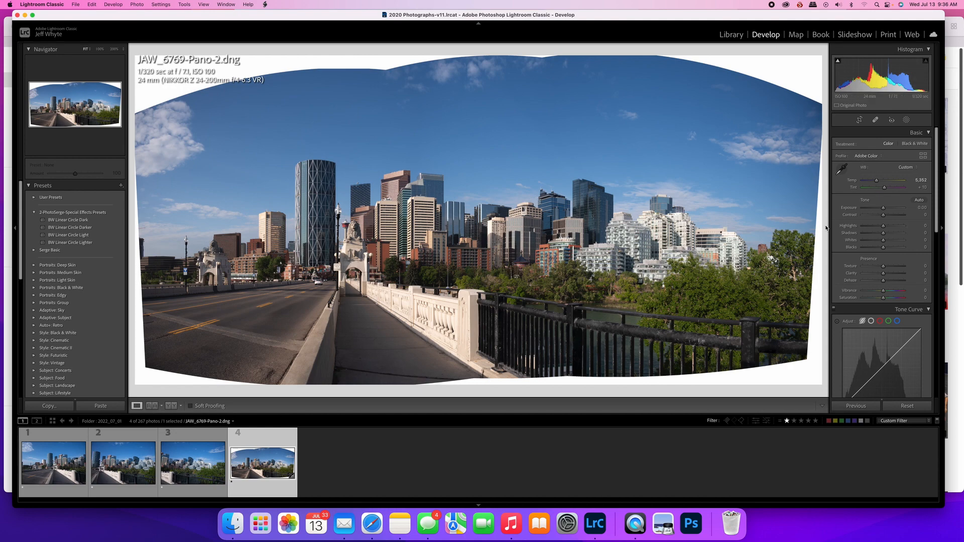
Set the panorama's highlights to -100 and its shadows to +74
{"action": "left_click_drag", "start_coordinate": [884, 229], "coordinate": [853, 230]}
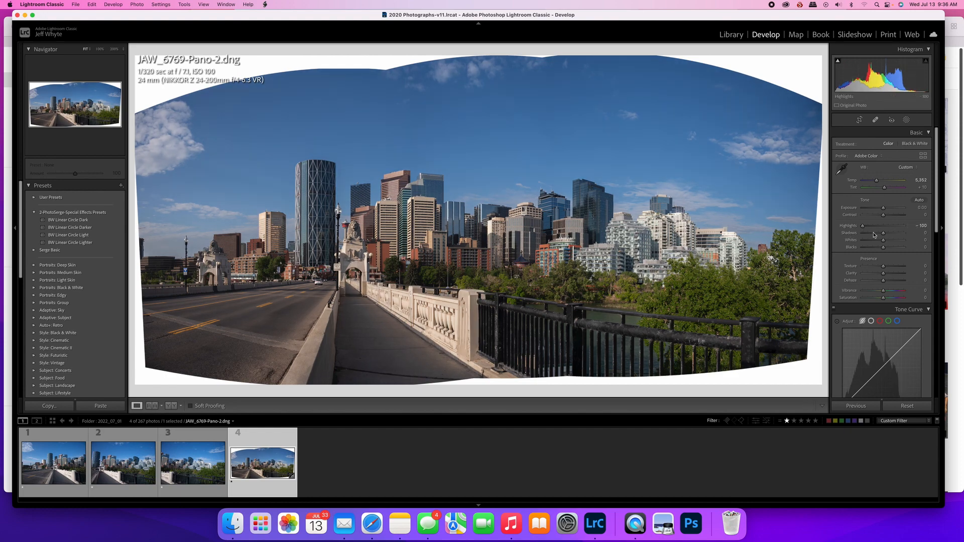
{"action": "left_click_drag", "start_coordinate": [884, 234], "coordinate": [911, 236]}
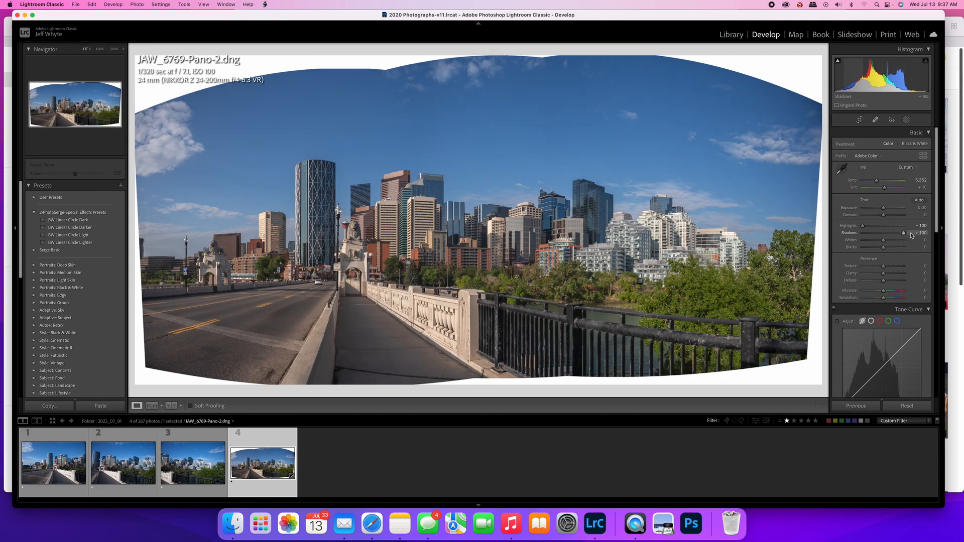
{"action": "left_click_drag", "start_coordinate": [912, 236], "coordinate": [895, 236]}
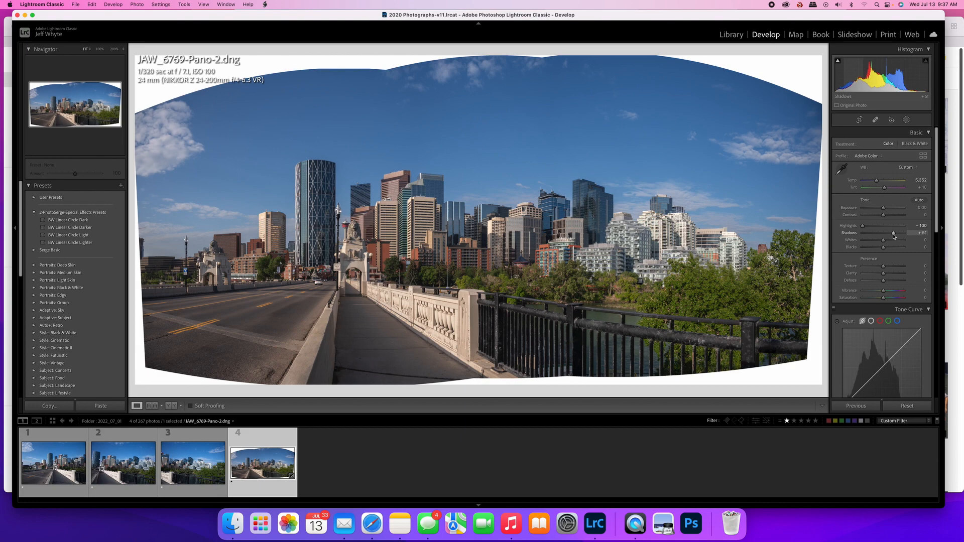
{"action": "left_click_drag", "start_coordinate": [894, 236], "coordinate": [897, 236]}
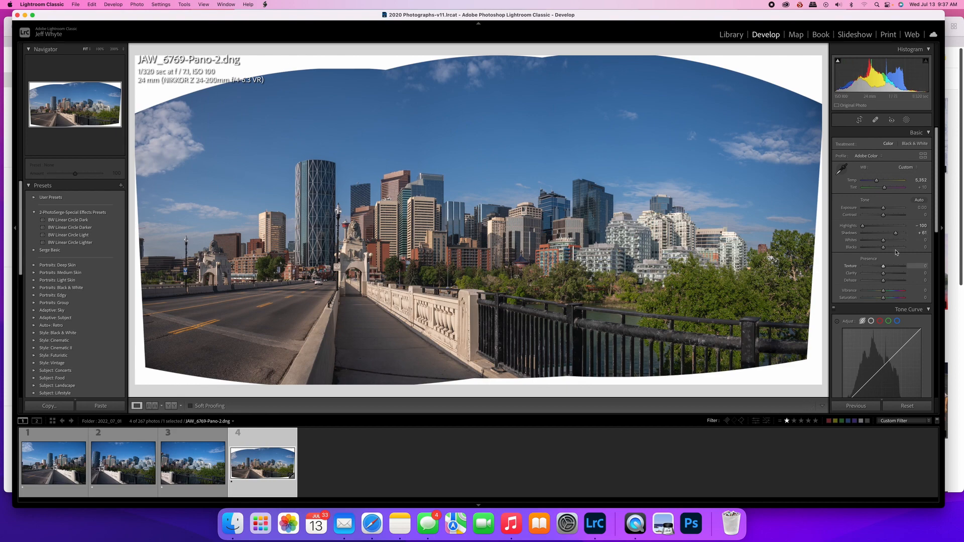
{"action": "left_click_drag", "start_coordinate": [896, 234], "coordinate": [899, 237]}
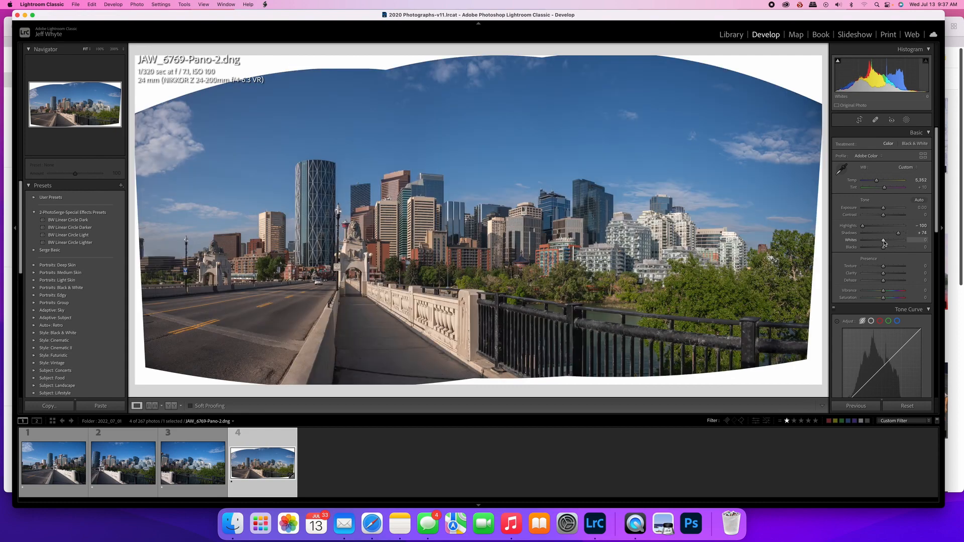
Set the panorama's whites to +21, using the clipping preview to judge the white point
{"action": "left_click", "coordinate": [884, 242], "text": "alt"}
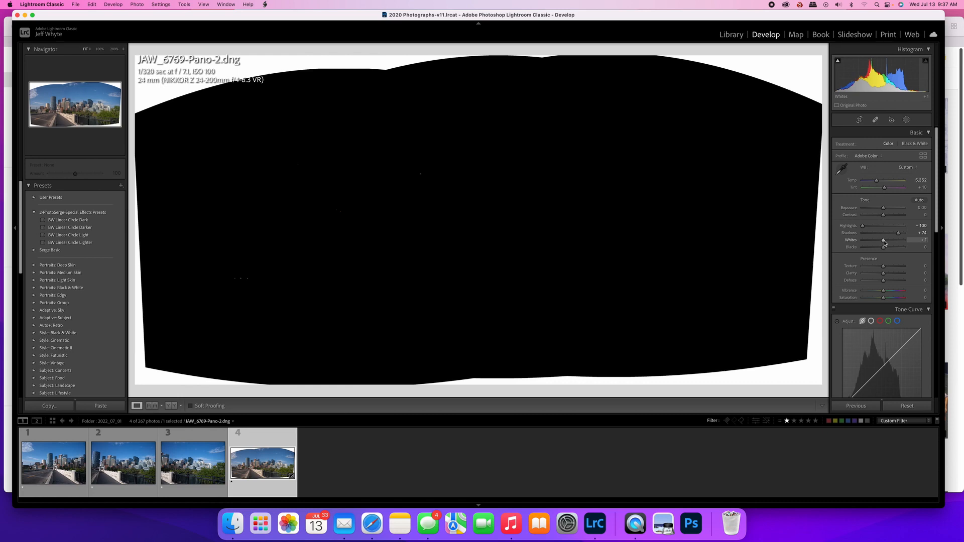
{"action": "key", "text": "alt"}
{"action": "left_click_drag", "start_coordinate": [885, 244], "coordinate": [886, 244]}
{"action": "left_click_drag", "start_coordinate": [886, 243], "coordinate": [888, 245]}
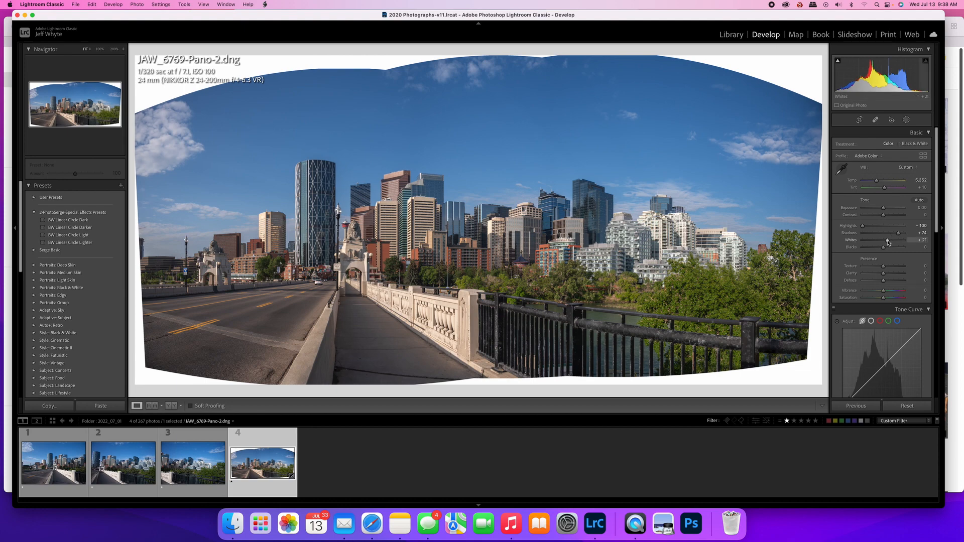
{"action": "left_click_drag", "start_coordinate": [888, 243], "coordinate": [889, 244]}
{"action": "left_click", "coordinate": [889, 244], "text": "alt"}
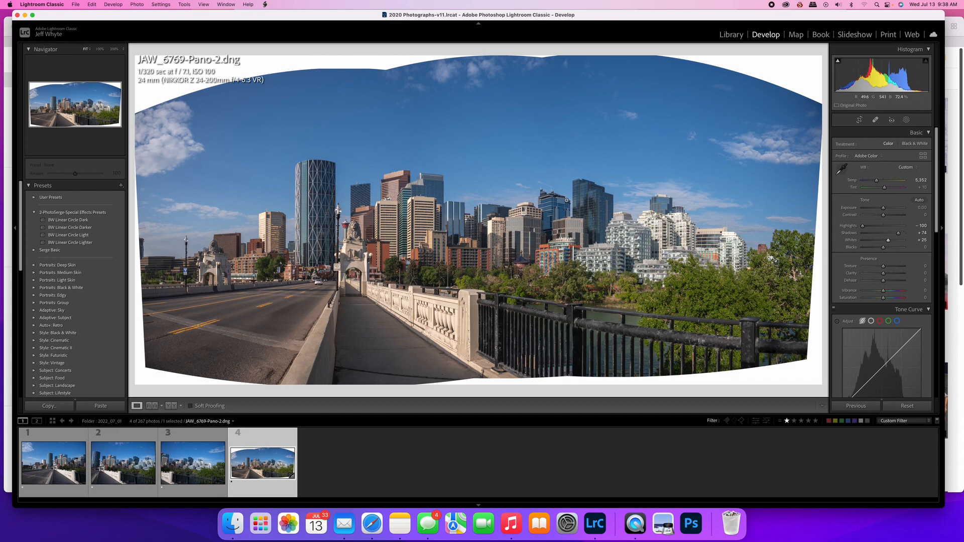
{"action": "left_click_drag", "start_coordinate": [888, 242], "coordinate": [890, 242]}
{"action": "left_click", "coordinate": [890, 242], "text": "alt"}
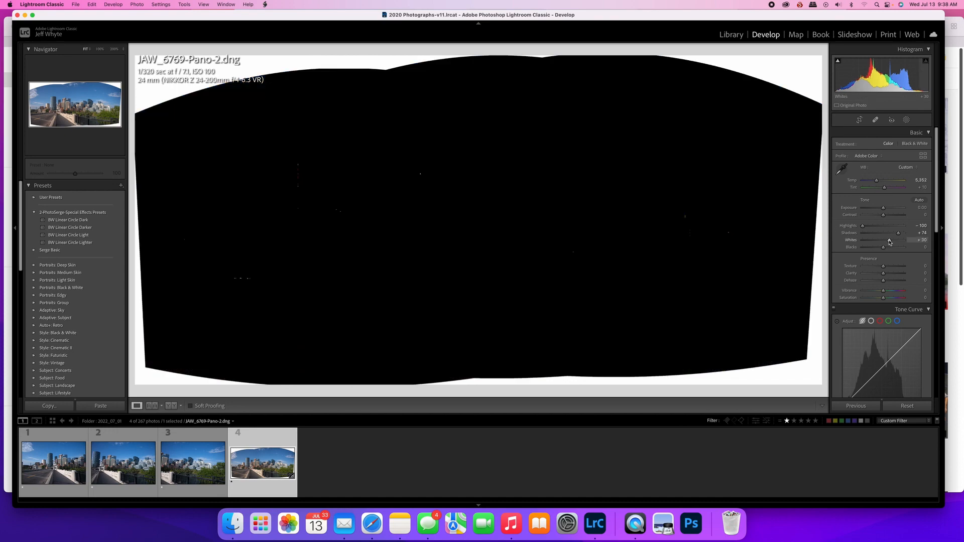
{"action": "left_click_drag", "start_coordinate": [890, 241], "coordinate": [888, 243]}
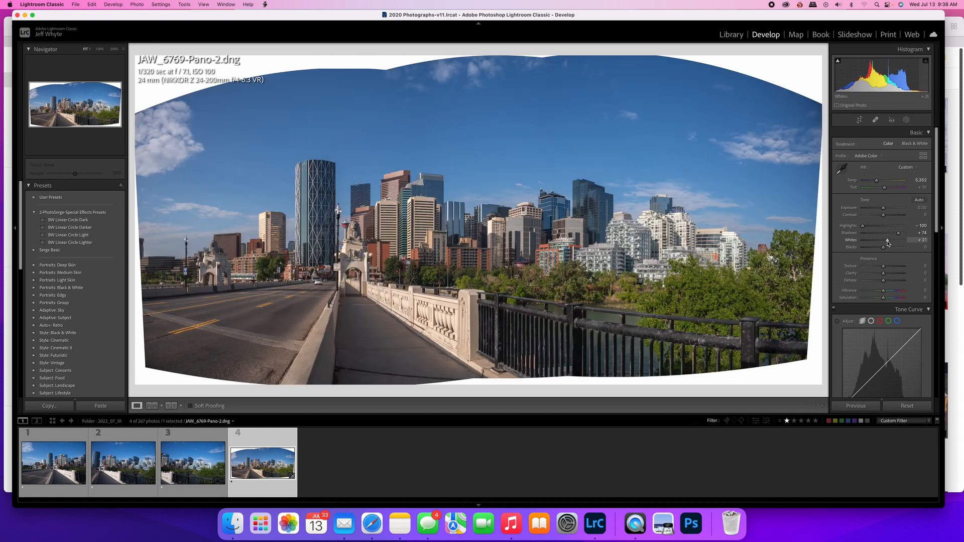
Set the panorama's blacks to -29 and raise the exposure to +0.20
{"action": "left_click_drag", "start_coordinate": [885, 249], "coordinate": [879, 252]}
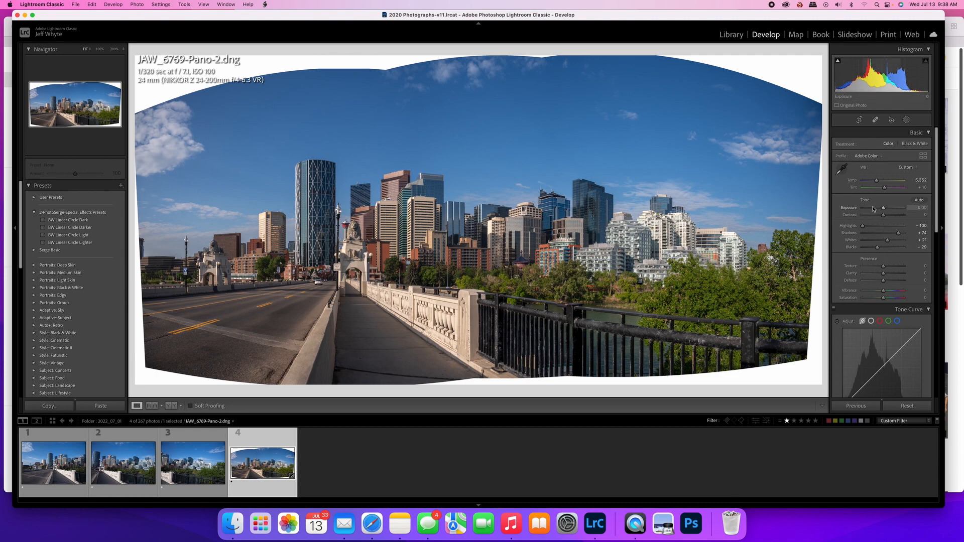
{"action": "scroll", "coordinate": [876, 211], "scroll_direction": "down", "scroll_amount": 1}
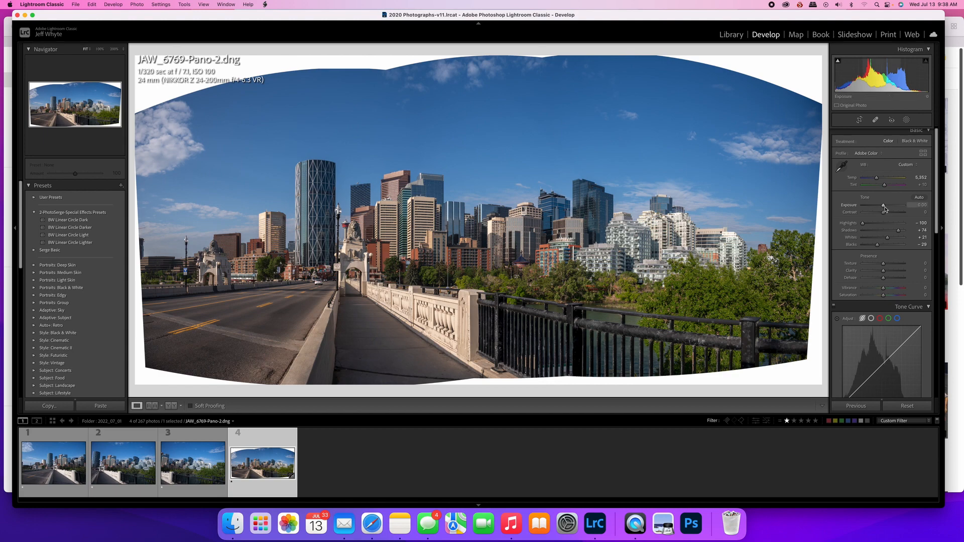
{"action": "left_click_drag", "start_coordinate": [882, 206], "coordinate": [885, 208]}
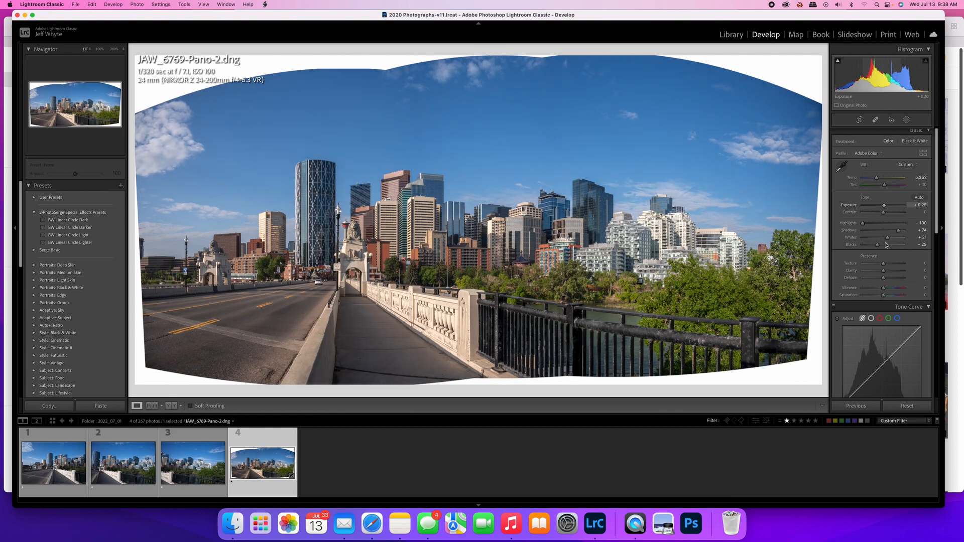
Raise the panorama's vibrance to +22
{"action": "left_click_drag", "start_coordinate": [884, 289], "coordinate": [888, 290]}
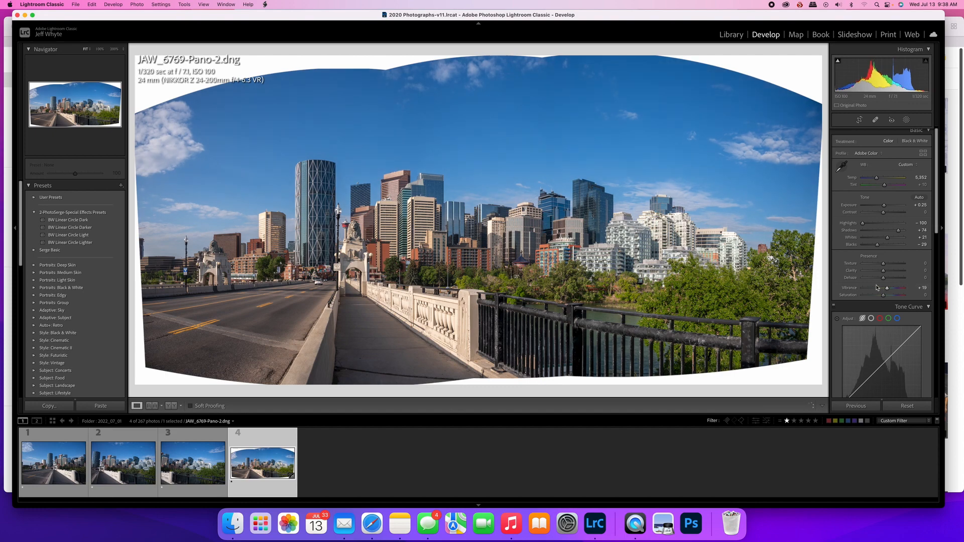
{"action": "scroll", "coordinate": [879, 283], "scroll_direction": "down", "scroll_amount": 2}
{"action": "left_click_drag", "start_coordinate": [889, 271], "coordinate": [890, 273]}
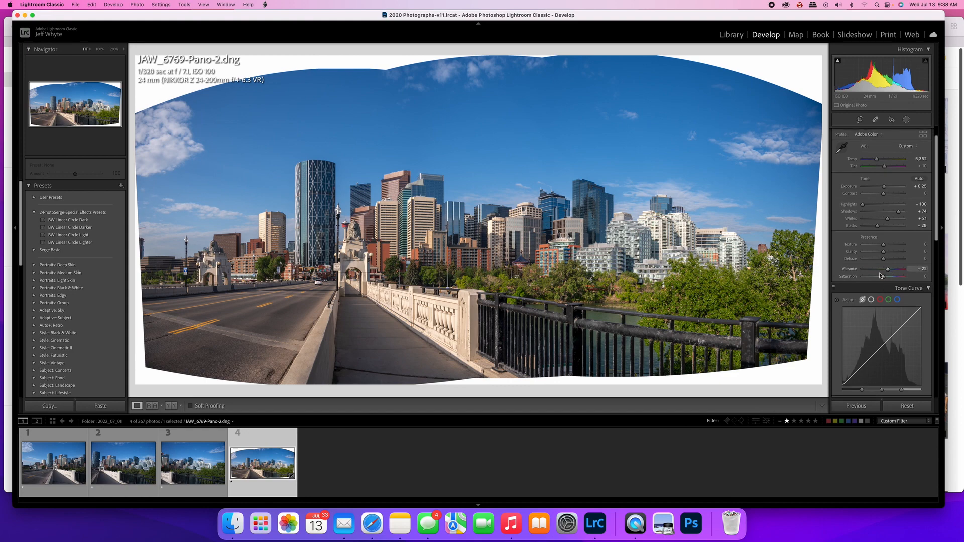
Adjust the tone curve regions, setting highlights to -10, lights to +10 and shadows to -10
{"action": "scroll", "coordinate": [879, 276], "scroll_direction": "down", "scroll_amount": 5}
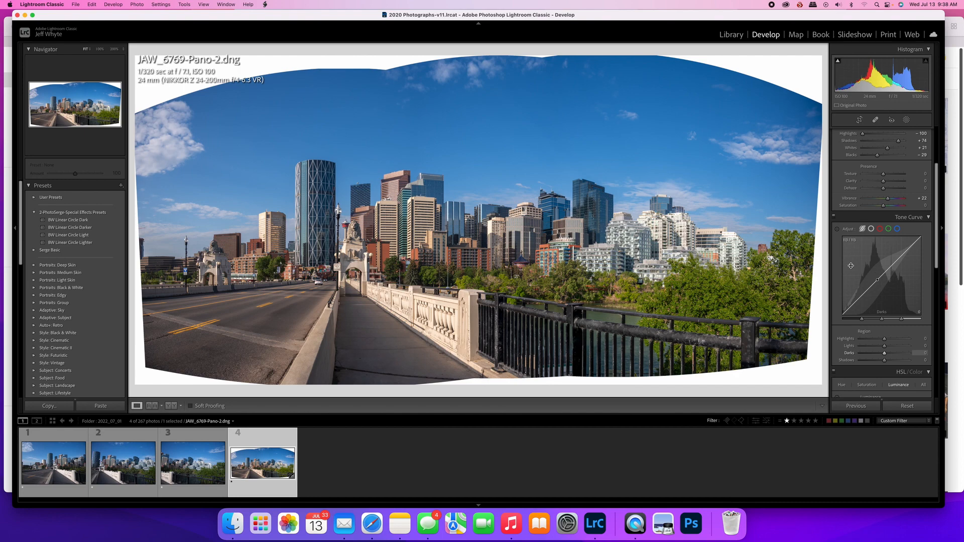
{"action": "scroll", "coordinate": [839, 284], "scroll_direction": "down", "scroll_amount": 2}
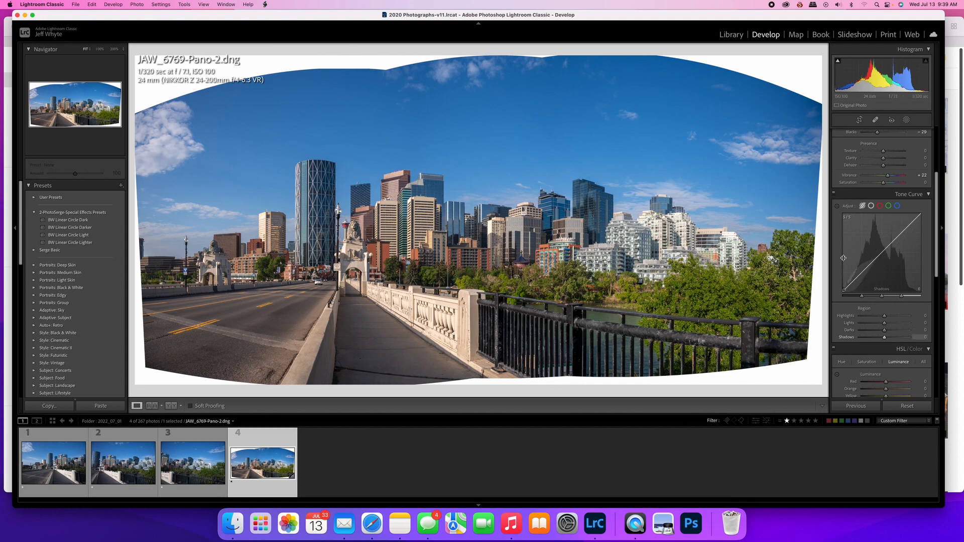
{"action": "scroll", "coordinate": [844, 258], "scroll_direction": "down", "scroll_amount": 2}
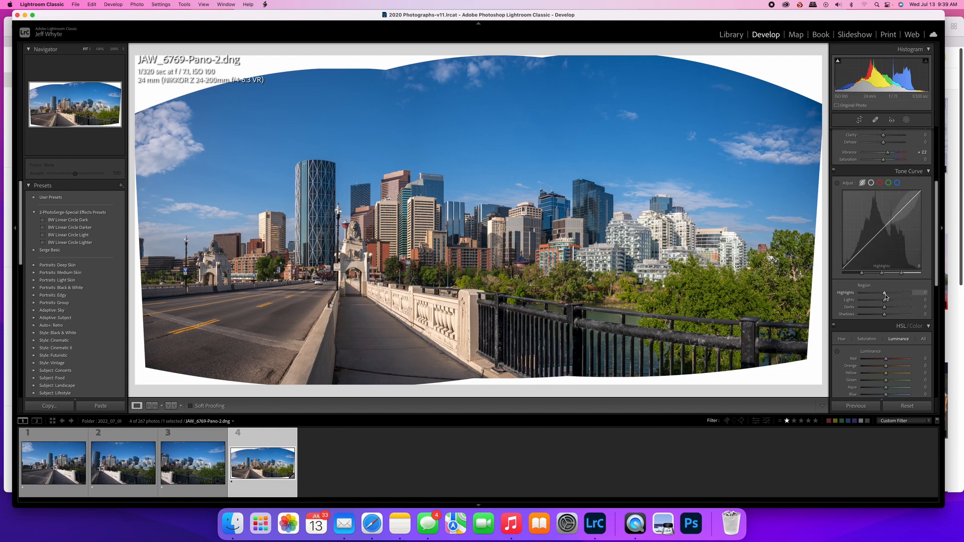
{"action": "left_click_drag", "start_coordinate": [885, 294], "coordinate": [883, 295]}
{"action": "left_click_drag", "start_coordinate": [885, 301], "coordinate": [887, 301]}
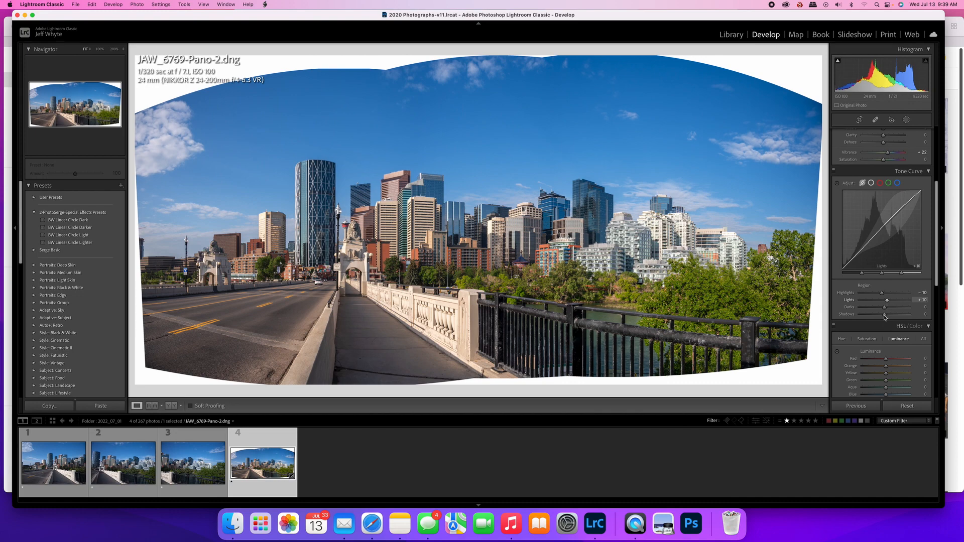
{"action": "left_click_drag", "start_coordinate": [885, 317], "coordinate": [883, 318]}
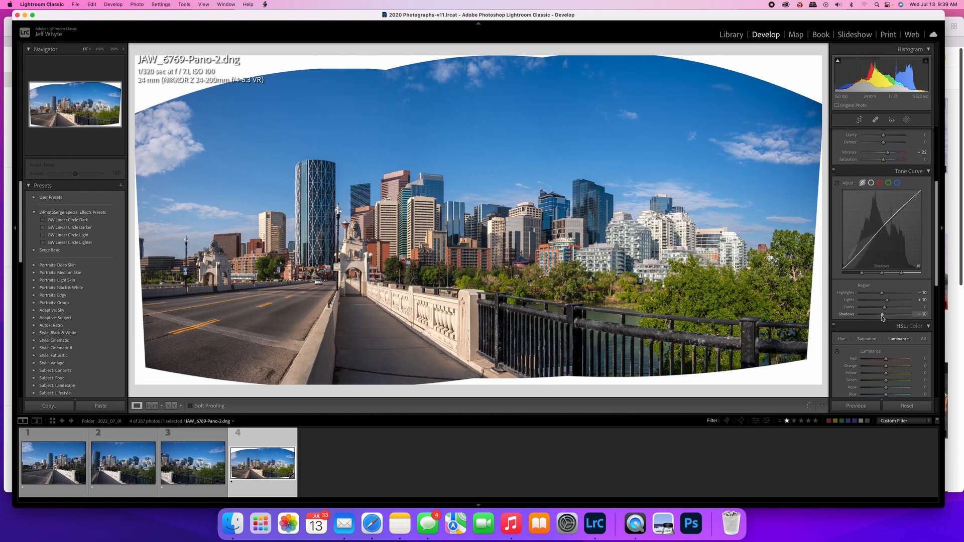
Compare the panorama with the tone curve adjustments switched off and on
{"action": "left_click", "coordinate": [834, 172]}
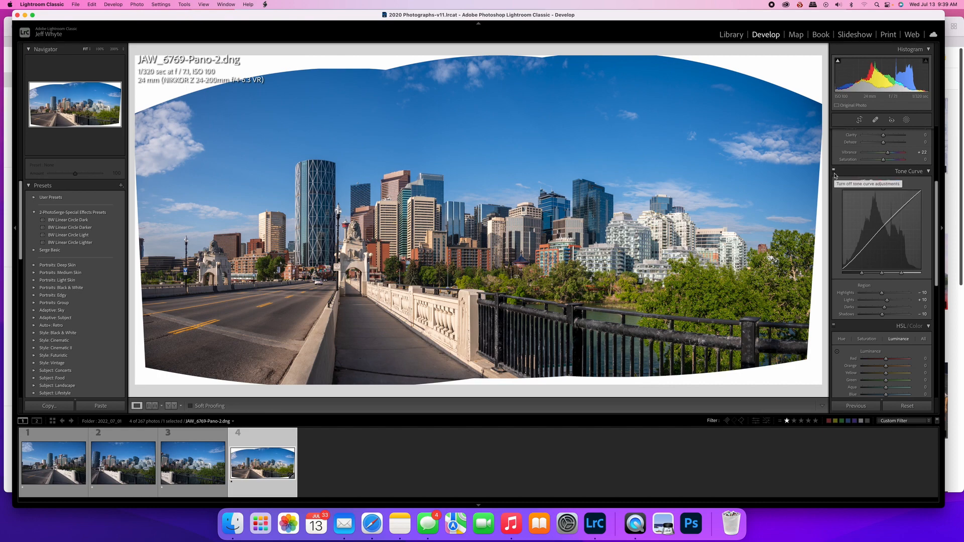
{"action": "left_click", "coordinate": [834, 171]}
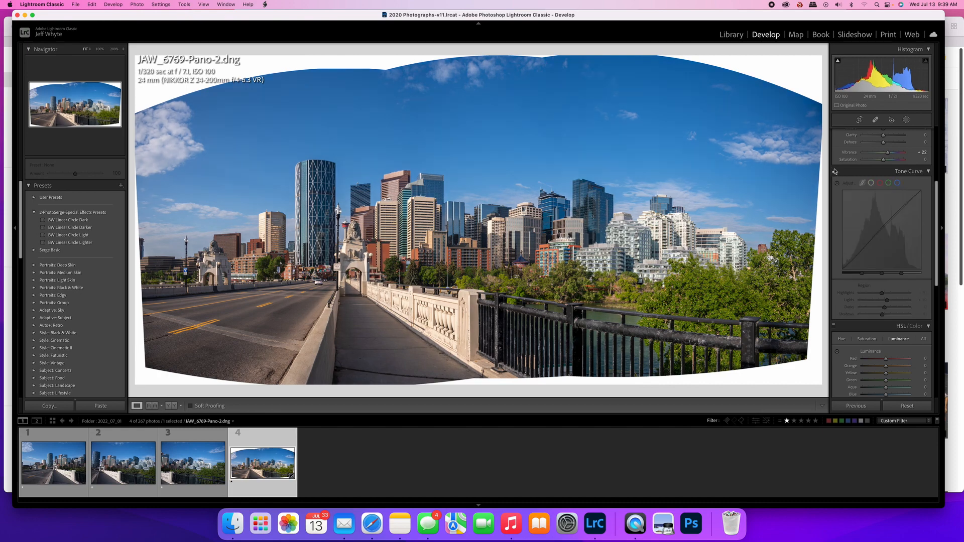
{"action": "left_click", "coordinate": [835, 172]}
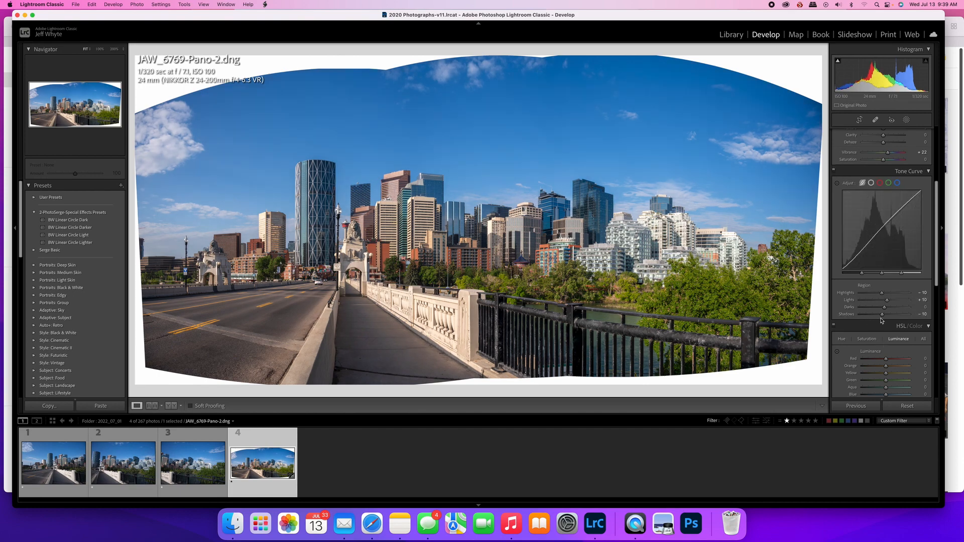
Refine the panorama's basic tone by setting the shadows to +71 and the blacks to -31
{"action": "scroll", "coordinate": [880, 322], "scroll_direction": "up", "scroll_amount": 5}
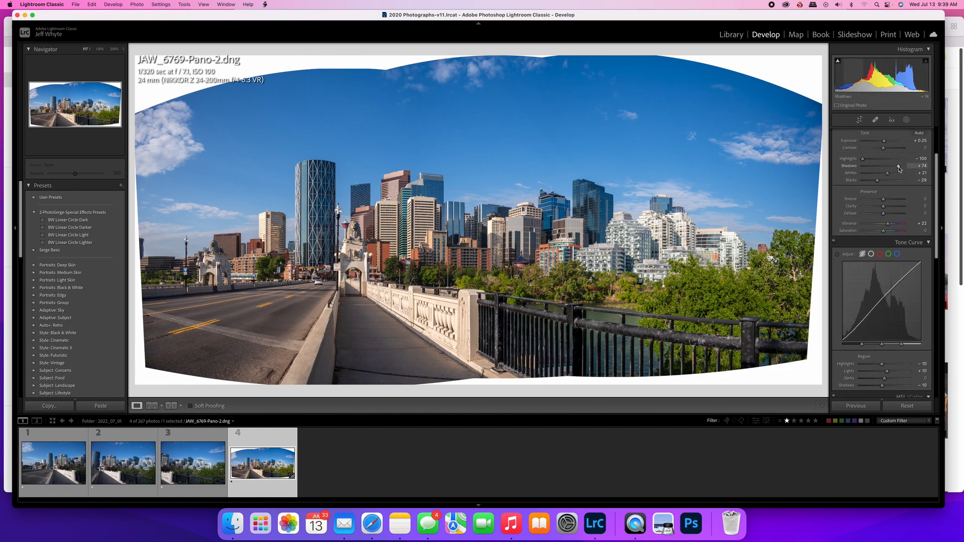
{"action": "left_click_drag", "start_coordinate": [900, 168], "coordinate": [897, 170]}
{"action": "left_click_drag", "start_coordinate": [898, 170], "coordinate": [899, 170]}
{"action": "left_click_drag", "start_coordinate": [878, 183], "coordinate": [878, 183]}
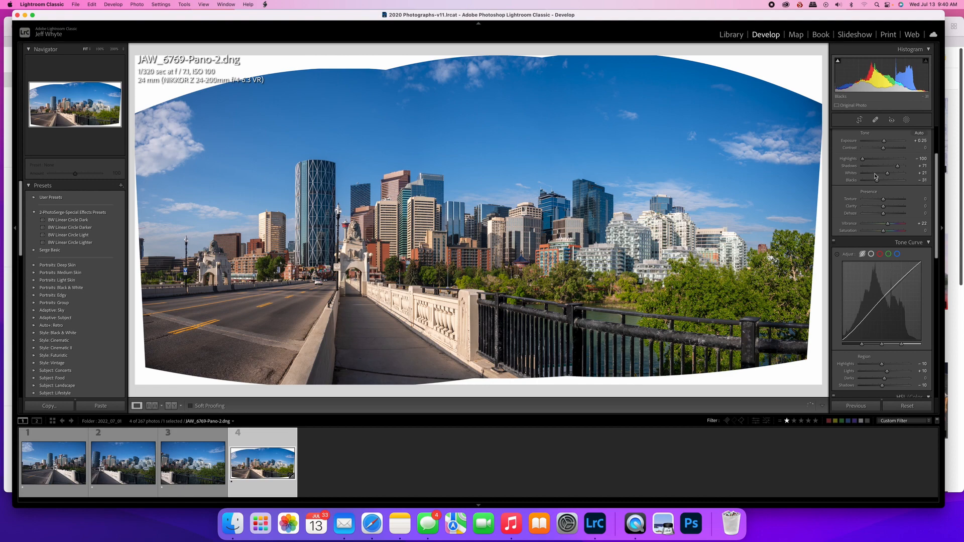
Brighten the panorama by setting the overall exposure to +0.45
{"action": "scroll", "coordinate": [887, 166], "scroll_direction": "up", "scroll_amount": 2}
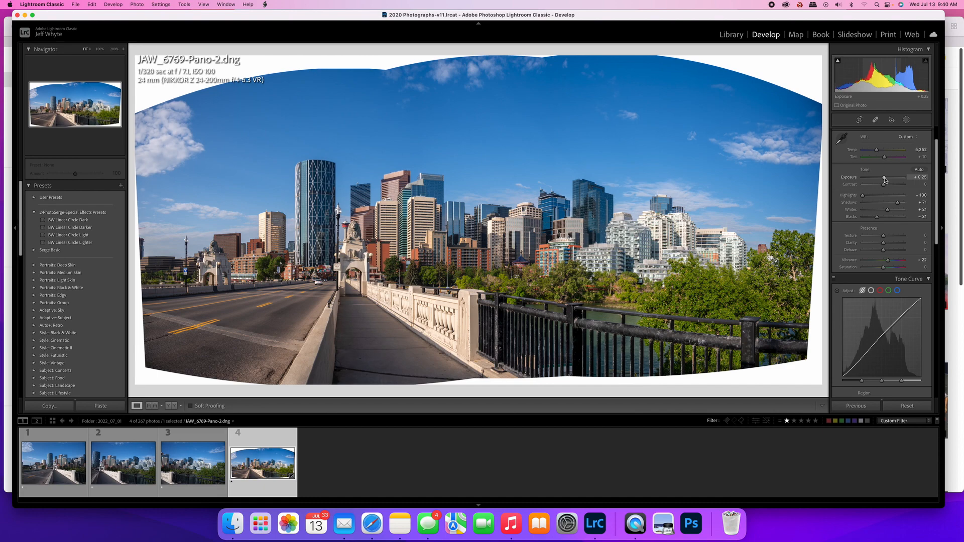
{"action": "left_click_drag", "start_coordinate": [885, 180], "coordinate": [886, 179]}
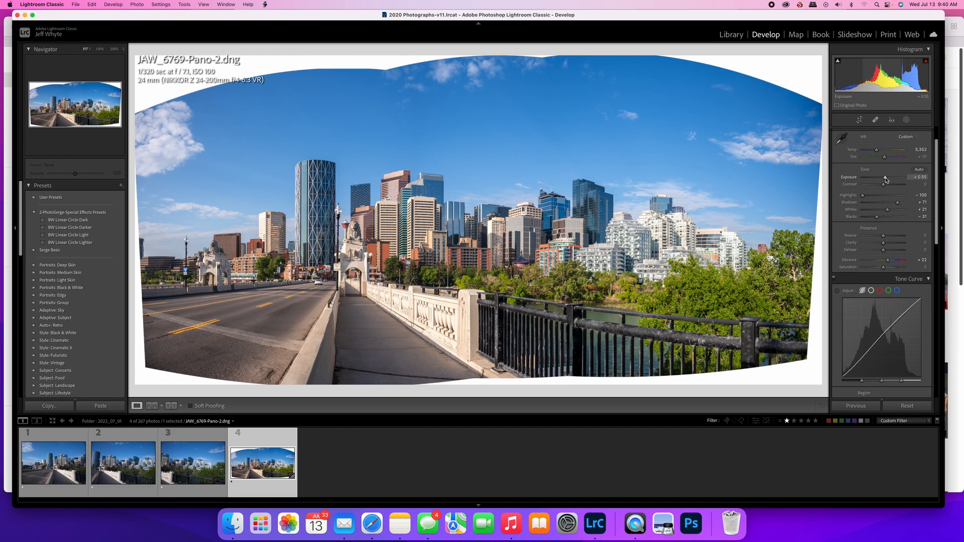
{"action": "left_click_drag", "start_coordinate": [885, 179], "coordinate": [885, 180]}
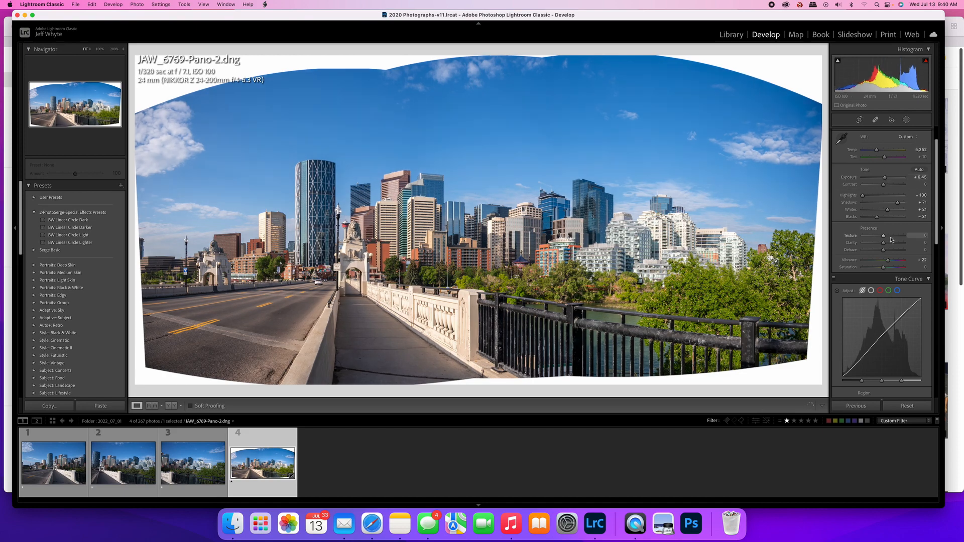
Set the calibration's blue primary saturation to +21, comparing the panorama with and without the calibration along the way
{"action": "scroll", "coordinate": [891, 239], "scroll_direction": "down", "scroll_amount": 10}
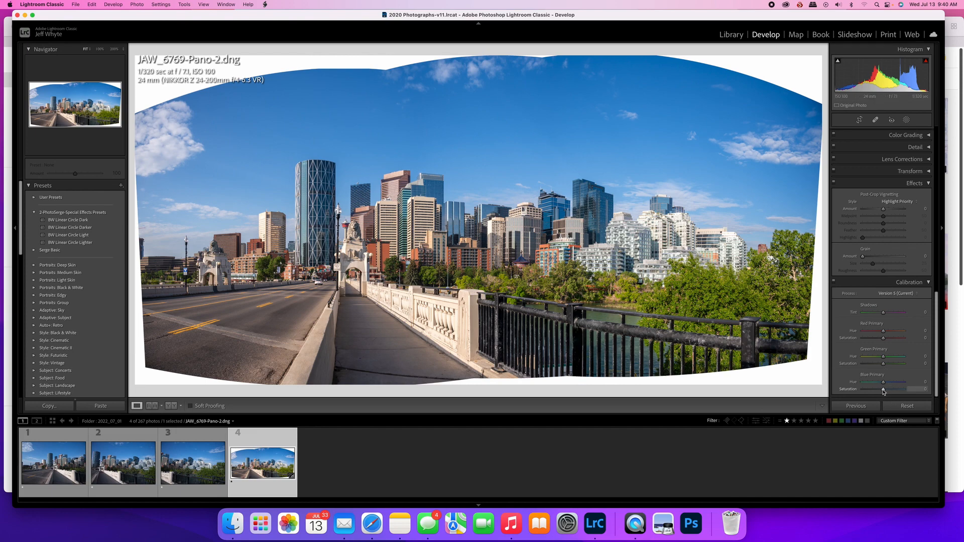
{"action": "left_click_drag", "start_coordinate": [884, 392], "coordinate": [887, 392]}
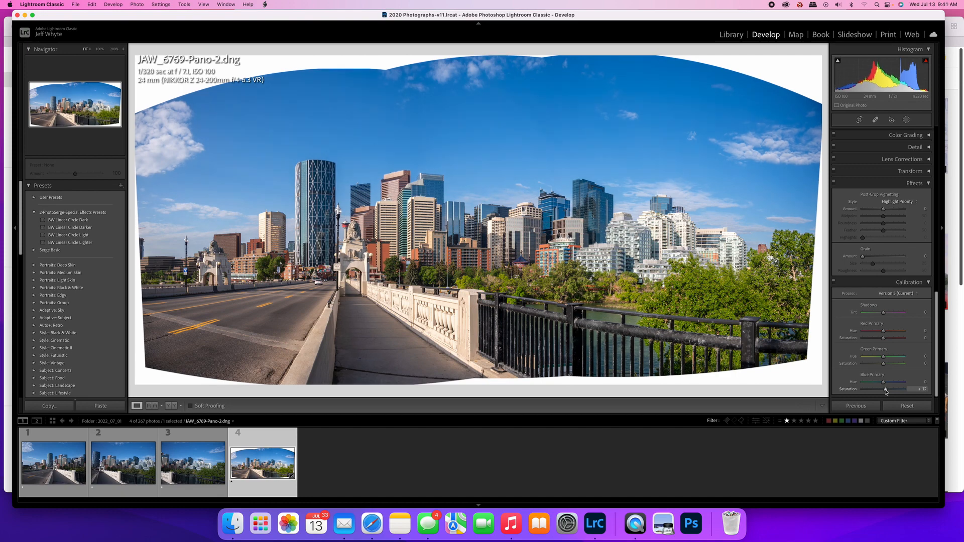
{"action": "left_click_drag", "start_coordinate": [887, 392], "coordinate": [887, 392]}
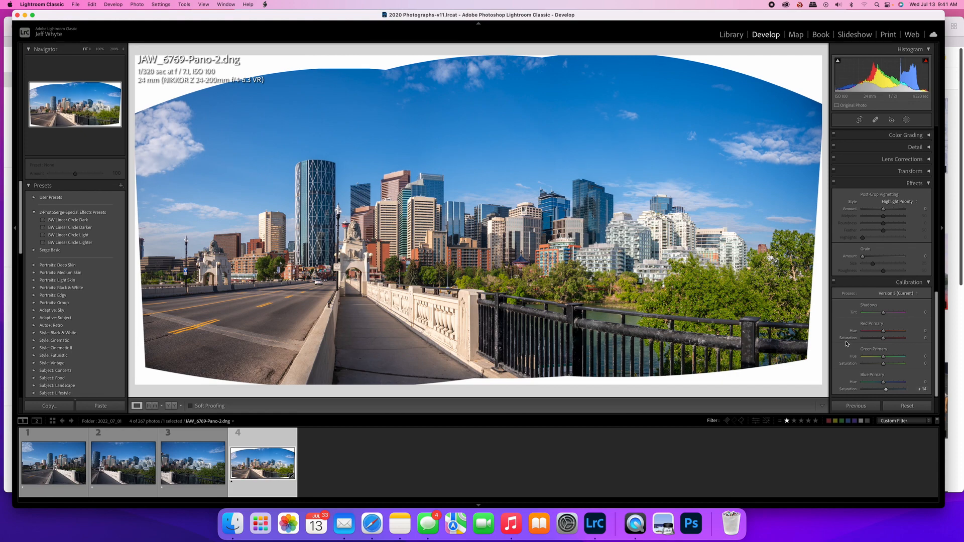
{"action": "left_click", "coordinate": [833, 281]}
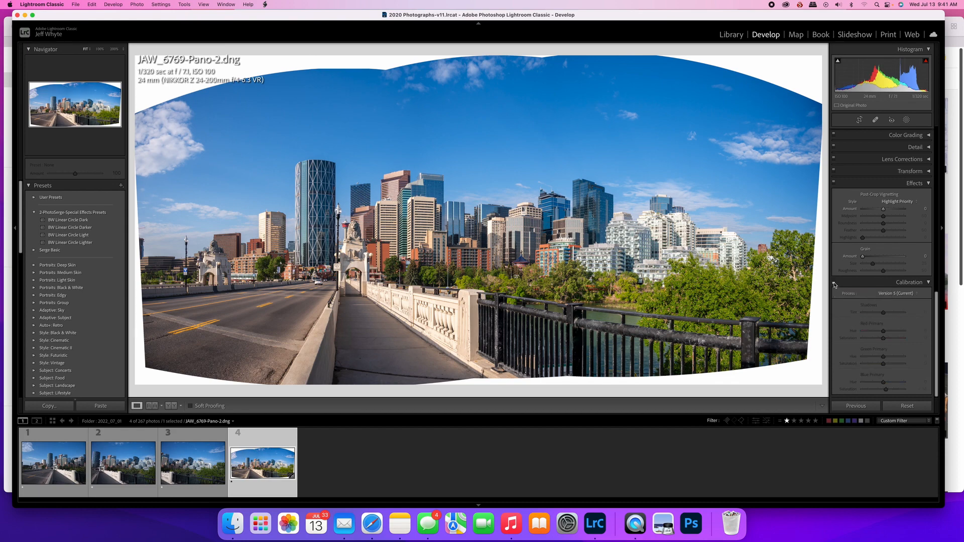
{"action": "left_click", "coordinate": [834, 282]}
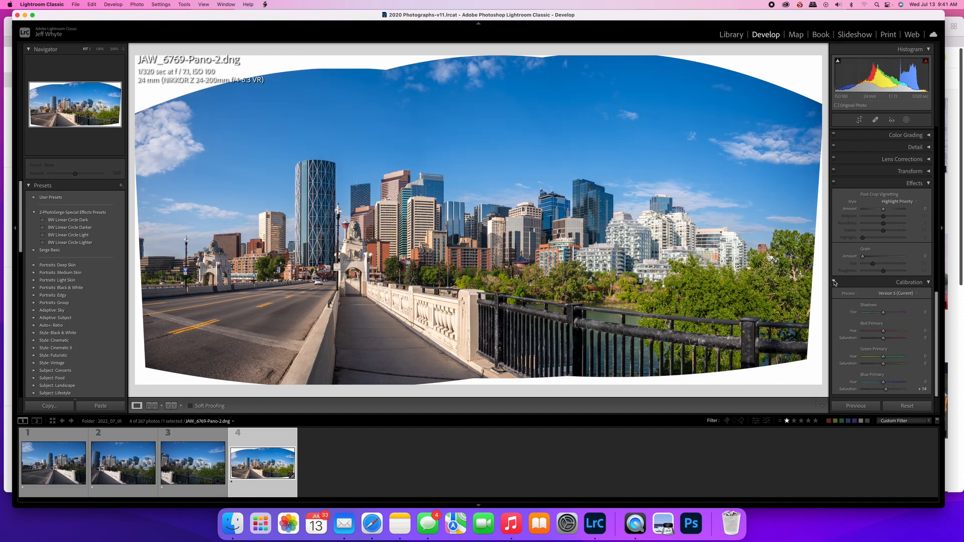
{"action": "left_click", "coordinate": [834, 283]}
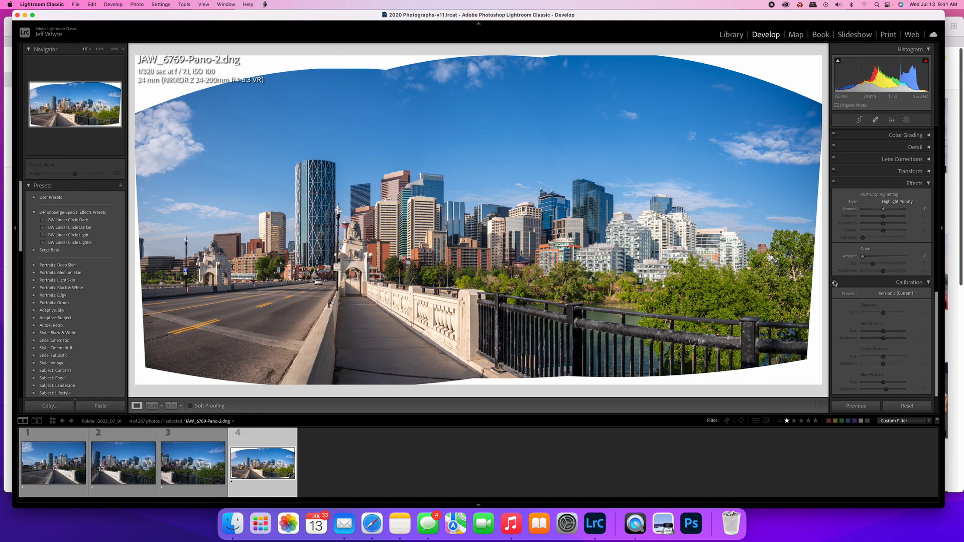
{"action": "left_click", "coordinate": [835, 284]}
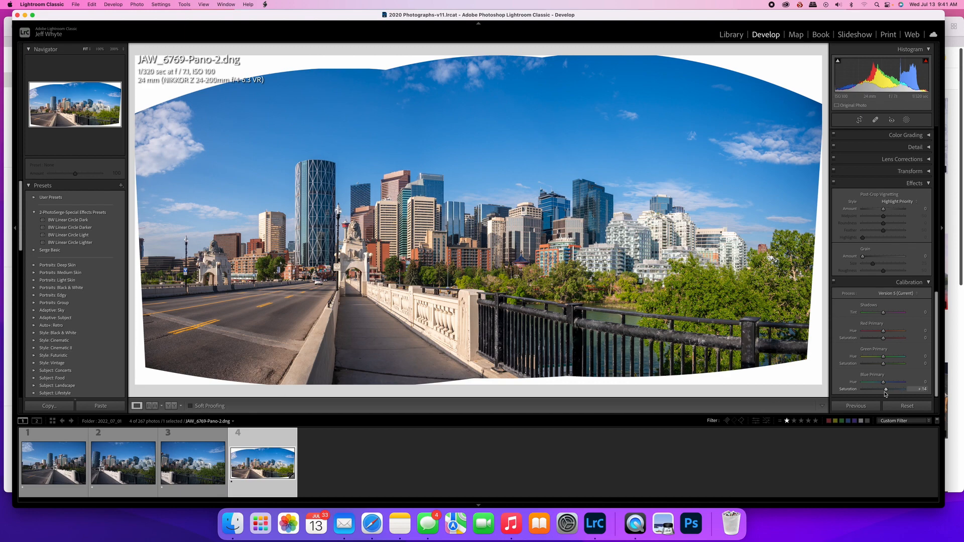
{"action": "left_click_drag", "start_coordinate": [887, 391], "coordinate": [889, 393]}
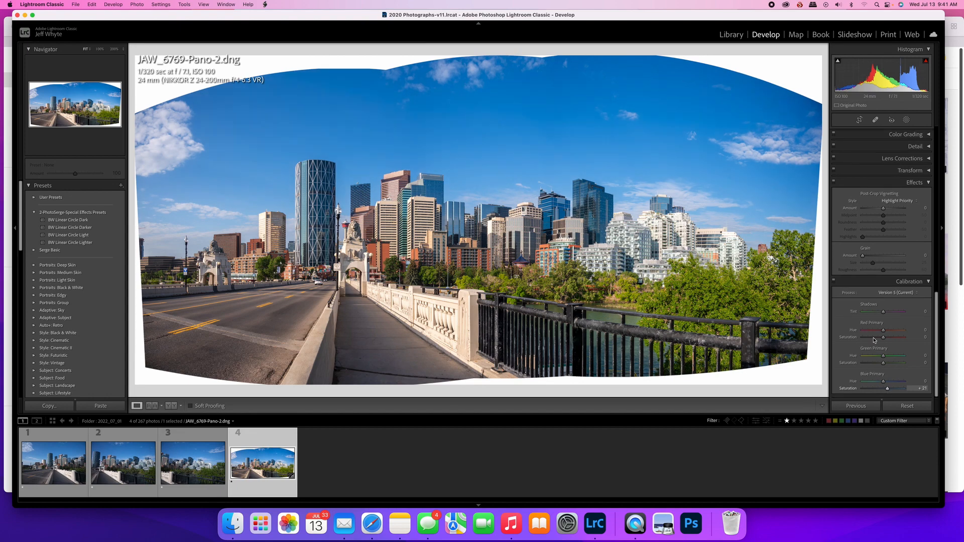
Add a Select Sky mask to the panorama and lower the masked sky's exposure to -0.45
{"action": "scroll", "coordinate": [874, 341], "scroll_direction": "up", "scroll_amount": 15}
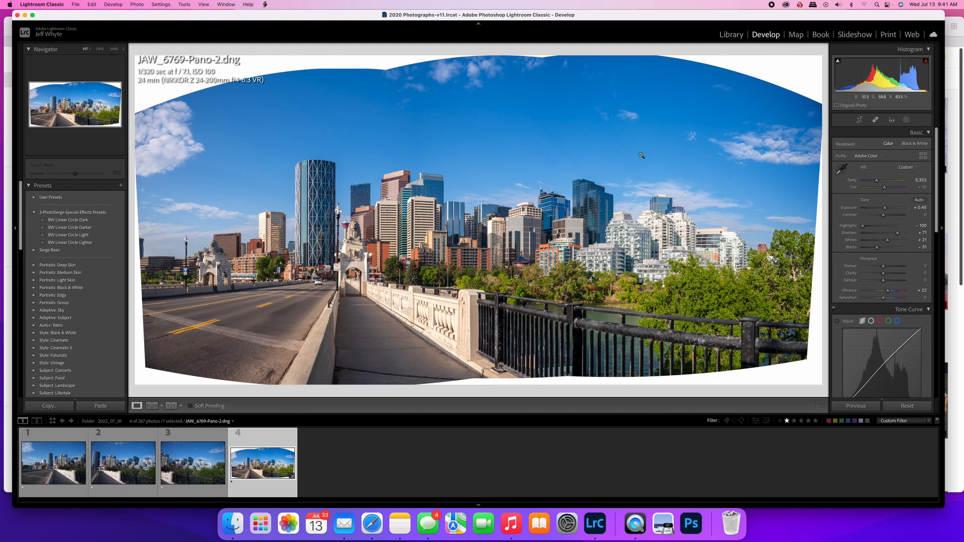
{"action": "left_click", "coordinate": [908, 120]}
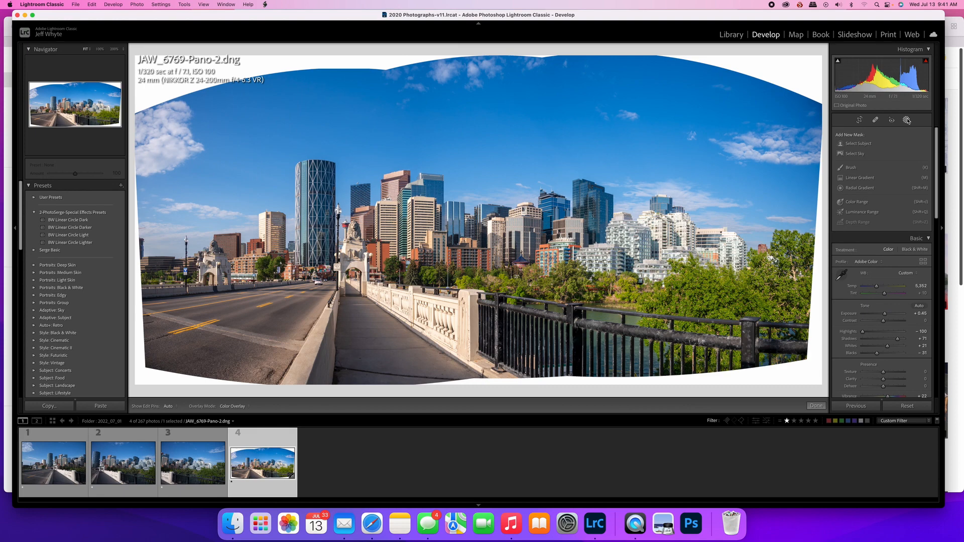
{"action": "left_click", "coordinate": [854, 155]}
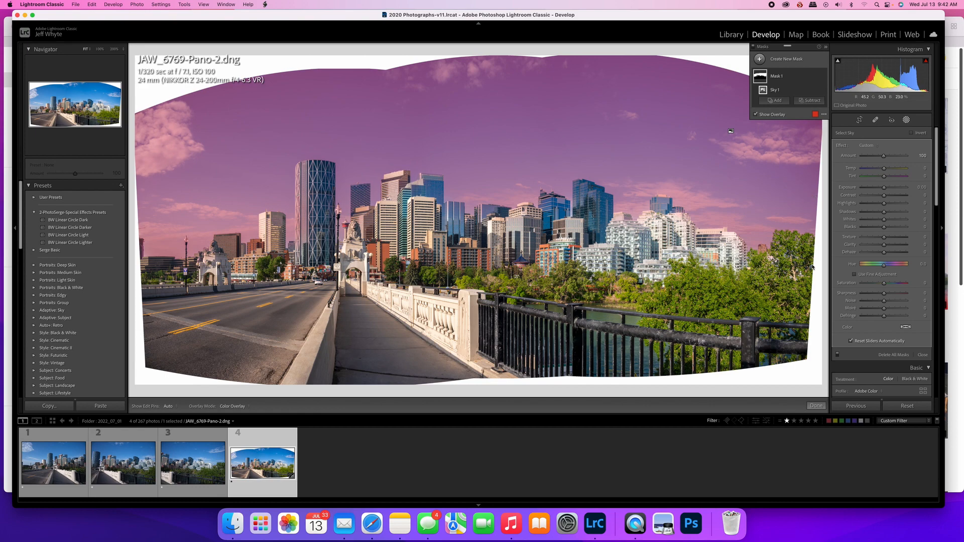
{"action": "left_click_drag", "start_coordinate": [884, 187], "coordinate": [883, 190]}
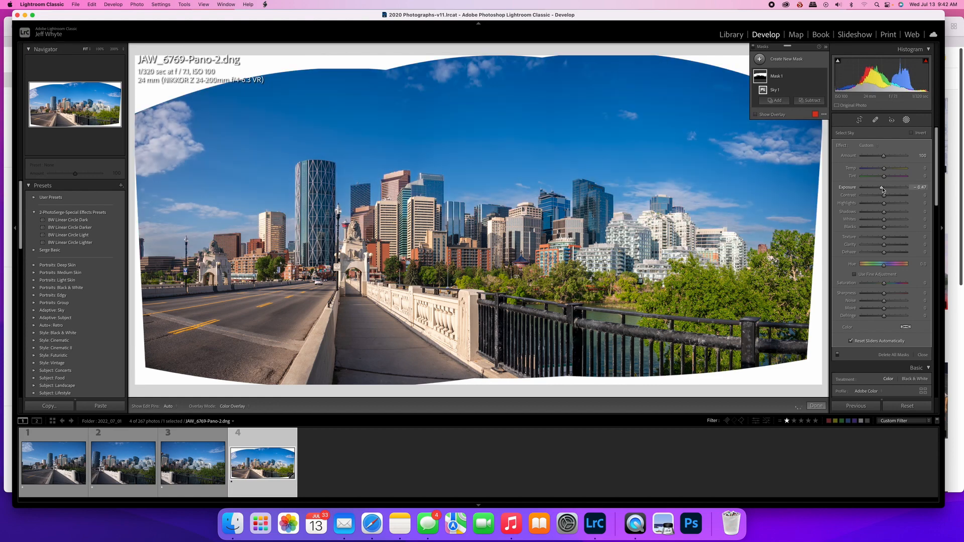
{"action": "left_click_drag", "start_coordinate": [883, 189], "coordinate": [883, 190]}
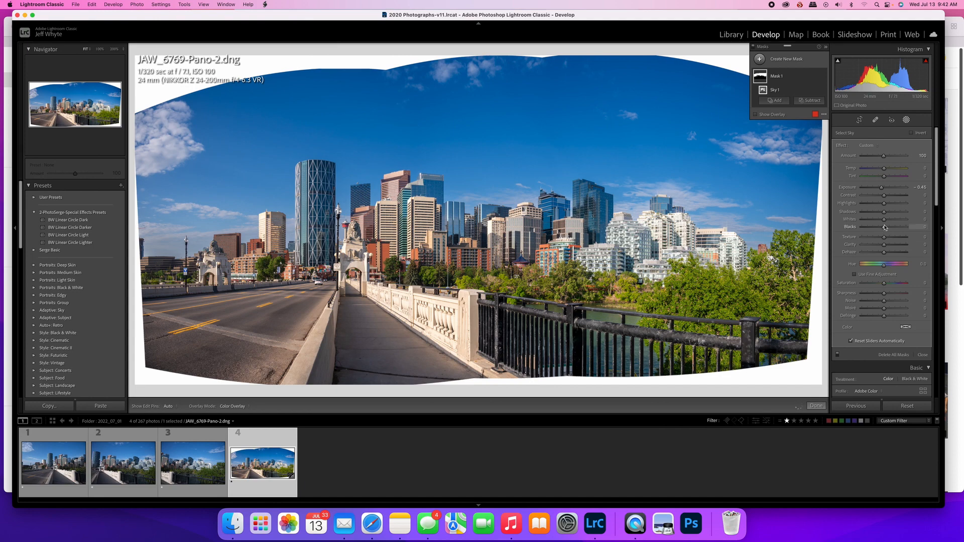
{"action": "left_click", "coordinate": [817, 406]}
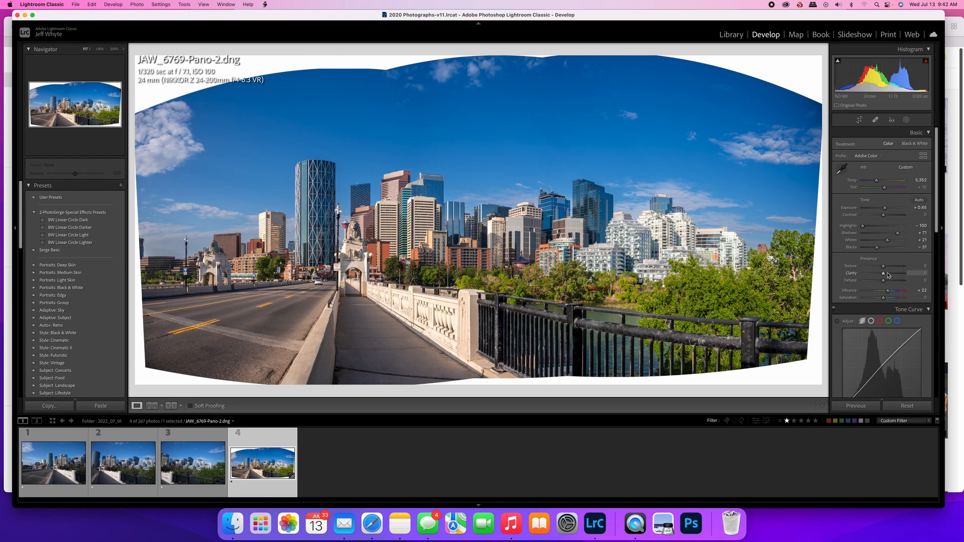
Collapse the Effects section of the develop settings
{"action": "scroll", "coordinate": [860, 280], "scroll_direction": "down", "scroll_amount": 6}
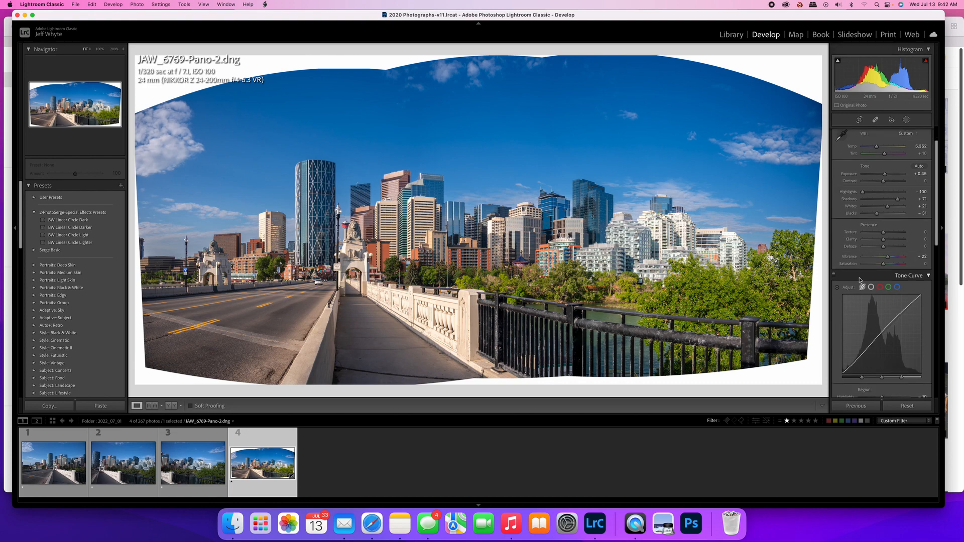
{"action": "scroll", "coordinate": [860, 280], "scroll_direction": "down", "scroll_amount": 6}
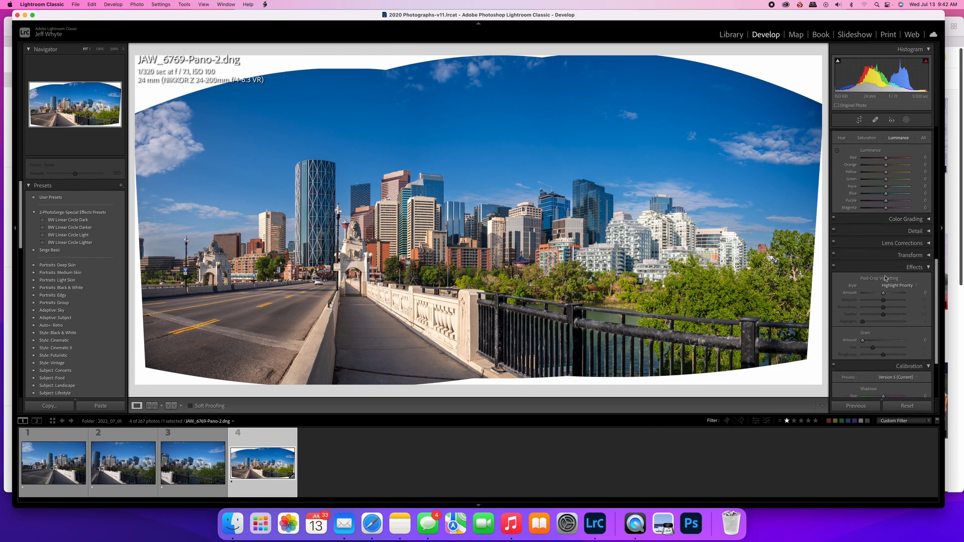
{"action": "left_click", "coordinate": [928, 267]}
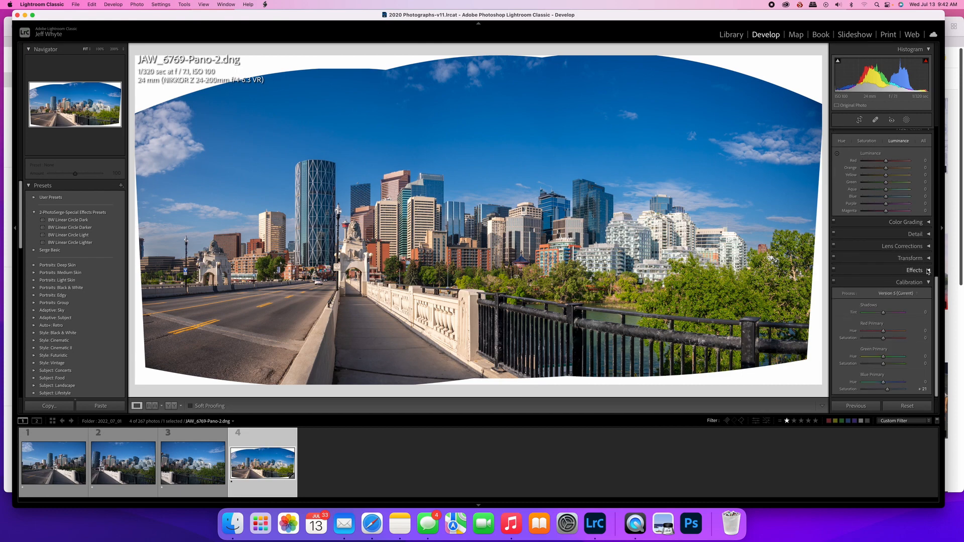
Visualize spots on the panorama, heal the dust spot in the sky above the white buildings and resample its source area
{"action": "left_click", "coordinate": [875, 120]}
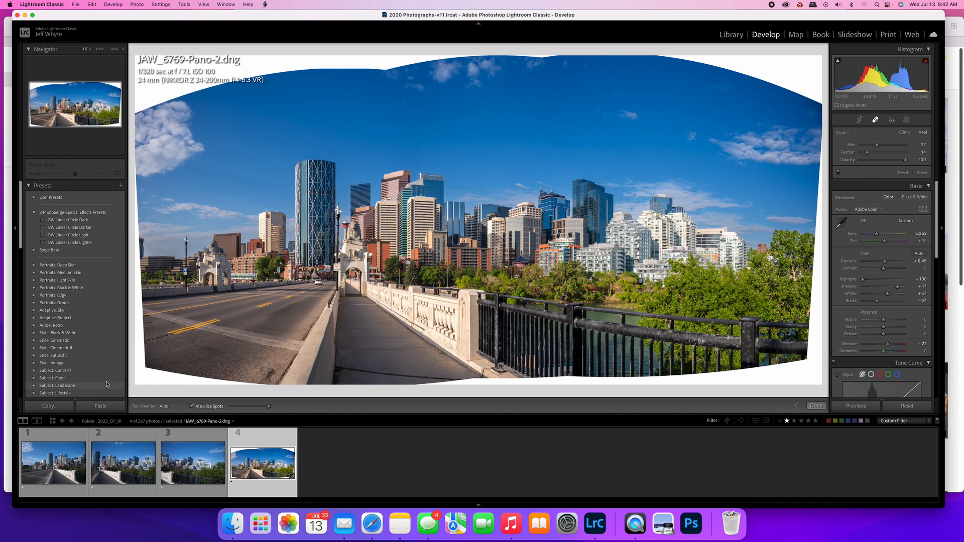
{"action": "key", "text": "a"}
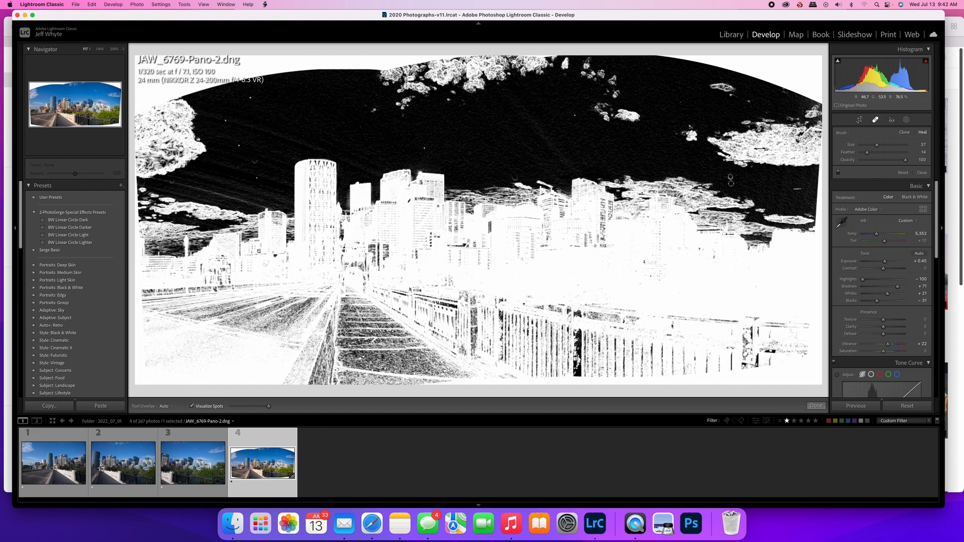
{"action": "key", "text": "bracketright"}
{"action": "left_click", "coordinate": [731, 176]}
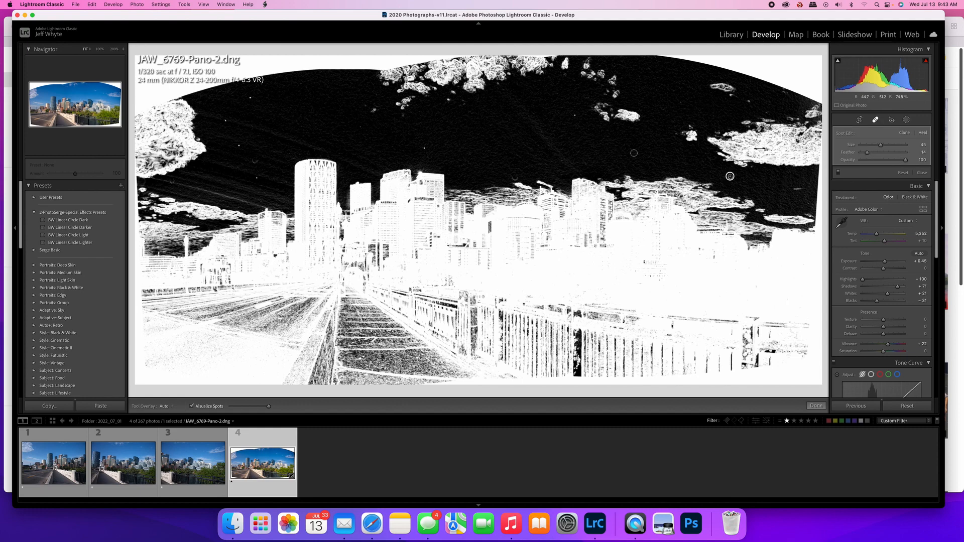
{"action": "key", "text": "slash"}
{"action": "key", "text": "slash"}
{"action": "key", "text": "slash"}
{"action": "key", "text": "slash"}
{"action": "key", "text": "slash"}
{"action": "key", "text": "slash"}
{"action": "key", "text": "slash"}
{"action": "key", "text": "slash"}
{"action": "key", "text": "slash"}
{"action": "key", "text": "slash"}
{"action": "left_click", "coordinate": [820, 407]}
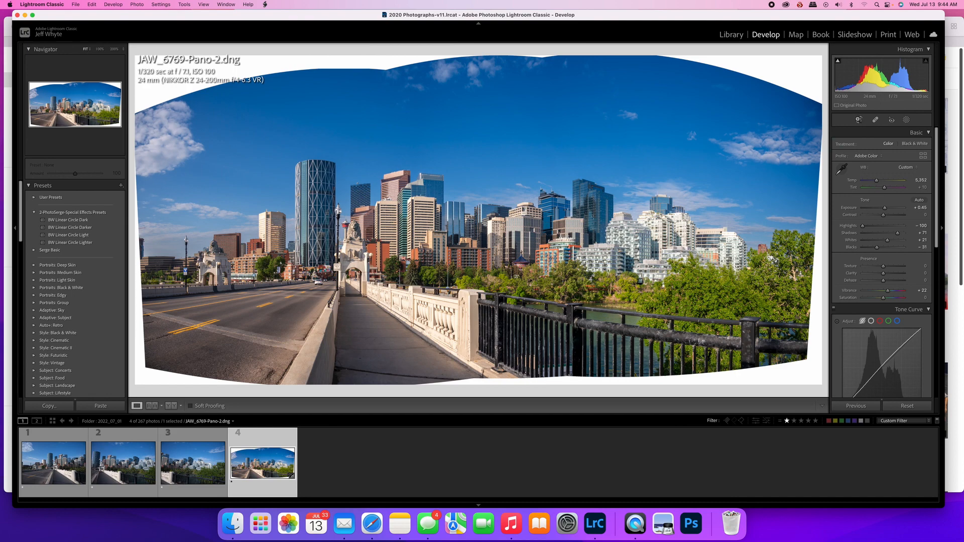
Crop the panorama inward at the top, bottom and both sides to trim off most of the curved white borders
{"action": "left_click", "coordinate": [860, 121]}
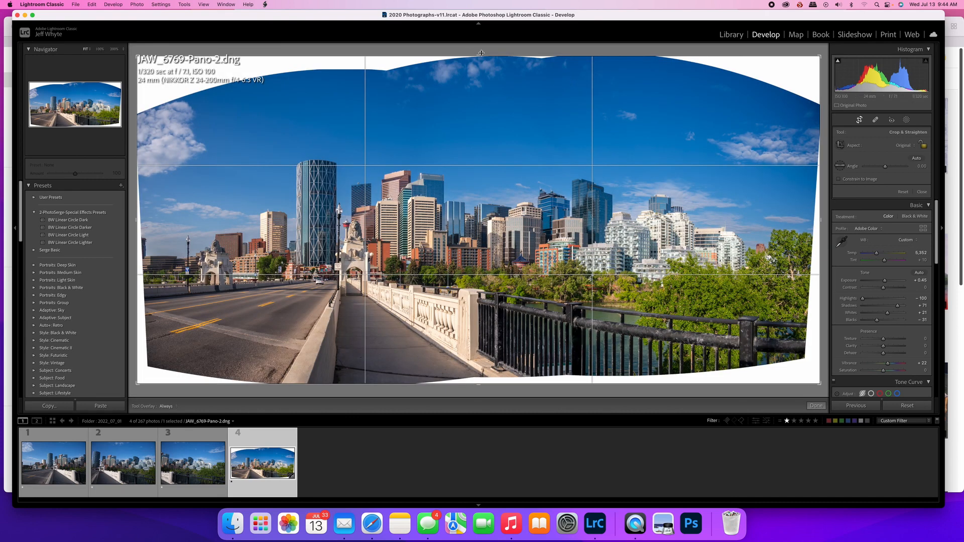
{"action": "left_click_drag", "start_coordinate": [478, 56], "coordinate": [478, 70]}
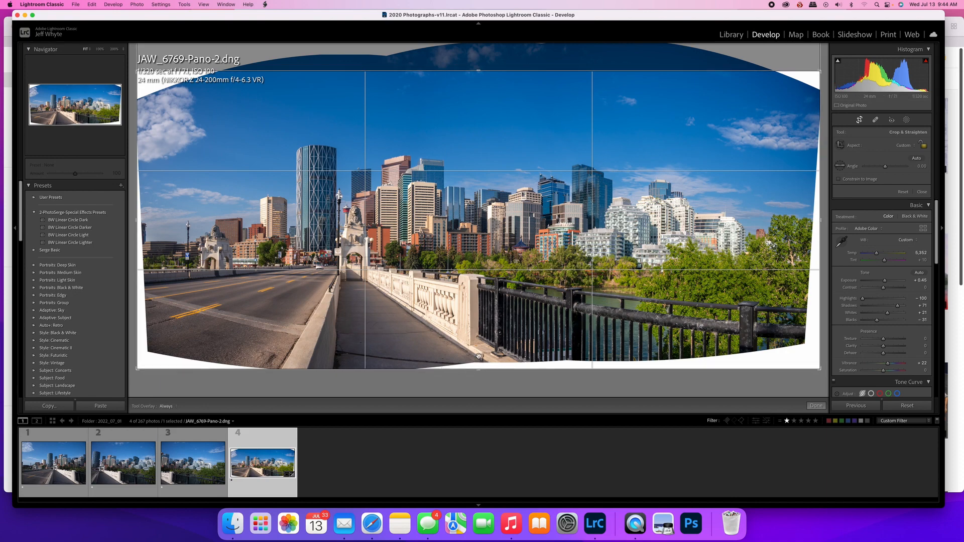
{"action": "mouse_move", "coordinate": [479, 369]}
{"action": "left_mouse_down"}
{"action": "mouse_move", "coordinate": [478, 354]}
{"action": "mouse_move", "coordinate": [478, 363]}
{"action": "left_mouse_up"}
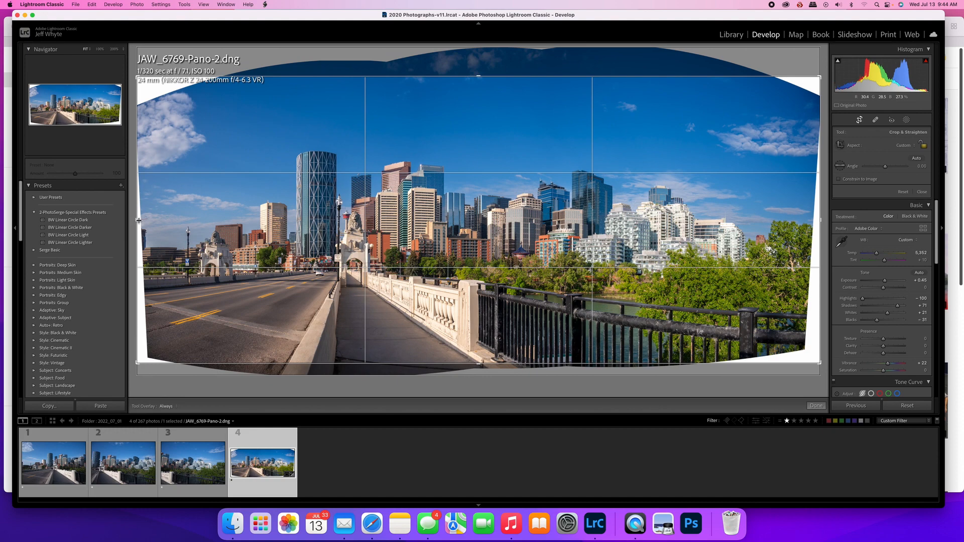
{"action": "left_click_drag", "start_coordinate": [137, 221], "coordinate": [140, 222]}
{"action": "left_click_drag", "start_coordinate": [818, 222], "coordinate": [812, 221]}
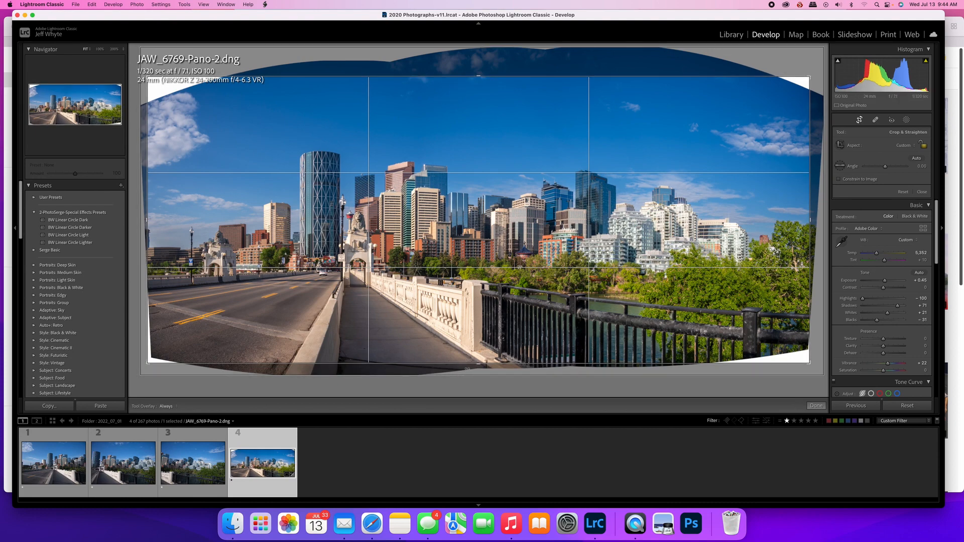
Fine-tune the crop's lower edge so only small white corners remain below the road and fence, and apply the crop
{"action": "left_click_drag", "start_coordinate": [480, 364], "coordinate": [480, 365]}
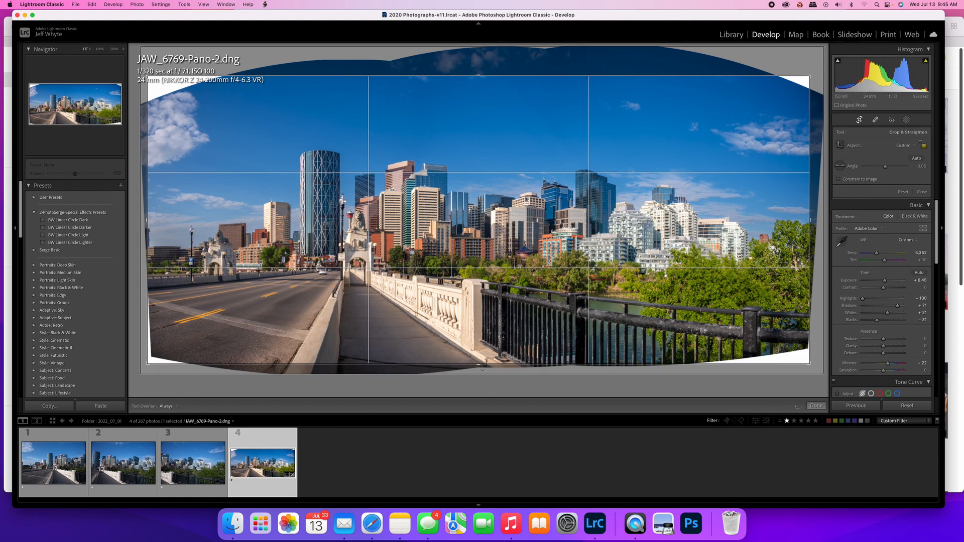
{"action": "left_click_drag", "start_coordinate": [479, 365], "coordinate": [479, 357]}
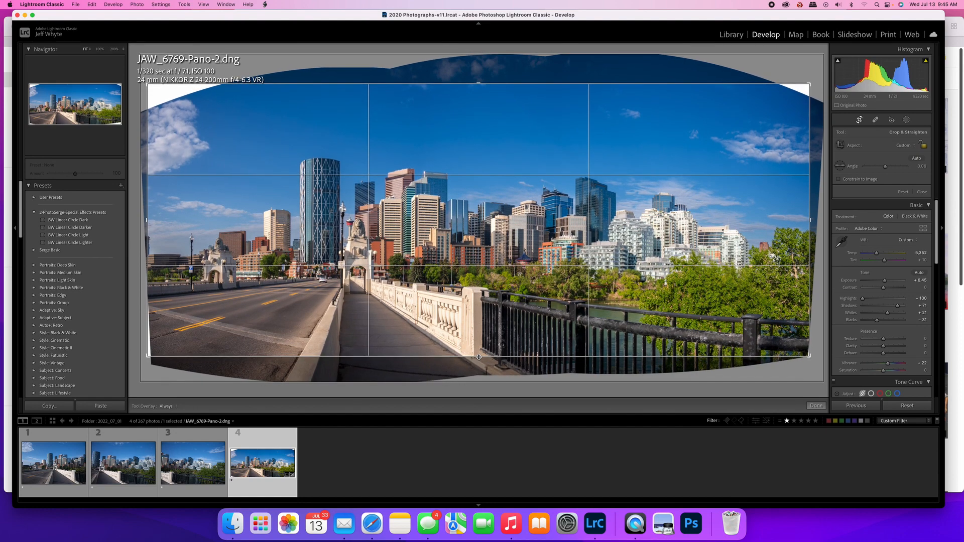
{"action": "left_click_drag", "start_coordinate": [479, 357], "coordinate": [479, 364]}
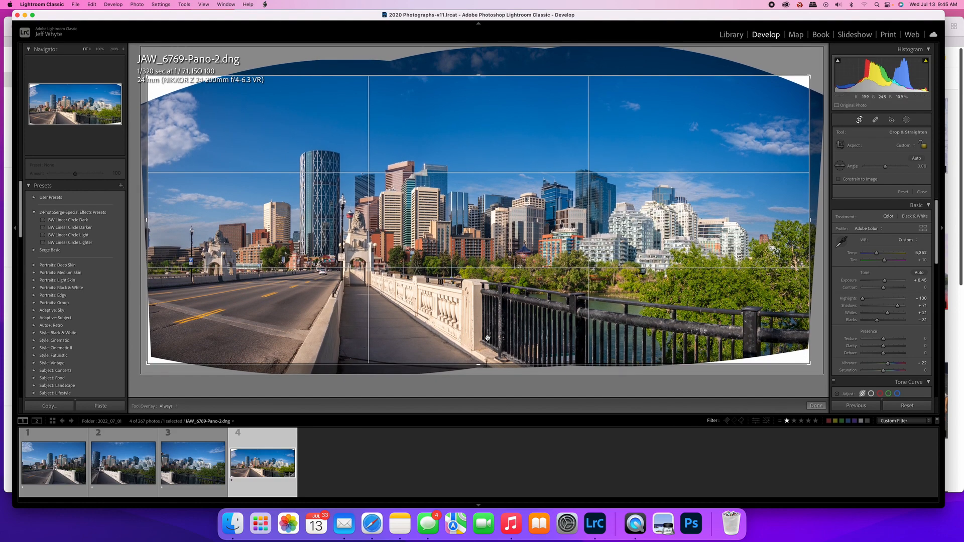
{"action": "left_click_drag", "start_coordinate": [481, 365], "coordinate": [481, 367]}
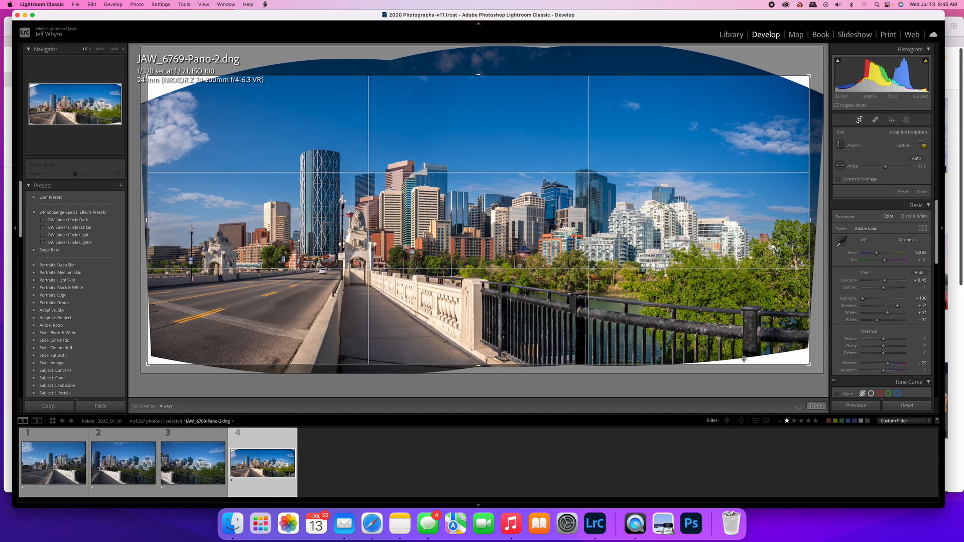
{"action": "left_click", "coordinate": [811, 406]}
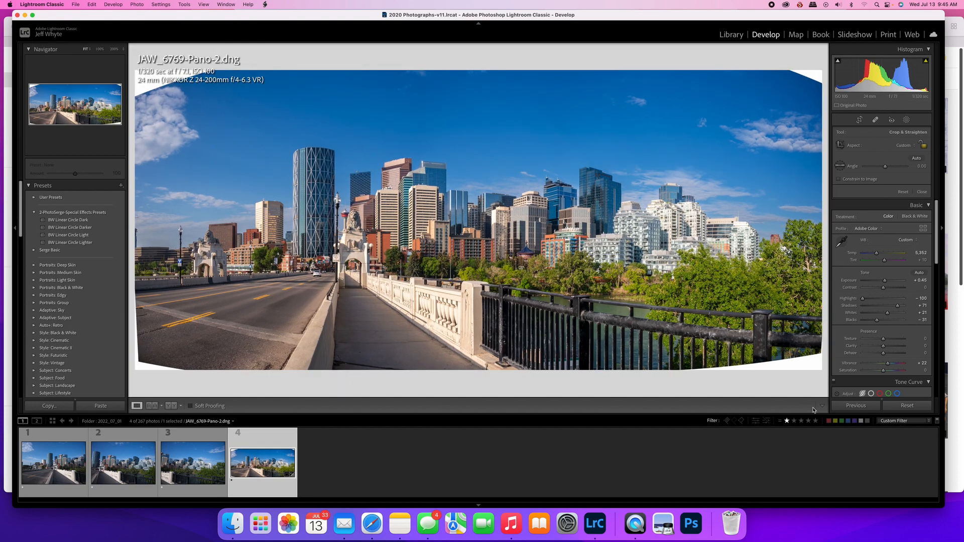
Open the cropped panorama in Adobe Photoshop 2022 for editing
{"action": "right_click", "coordinate": [237, 463]}
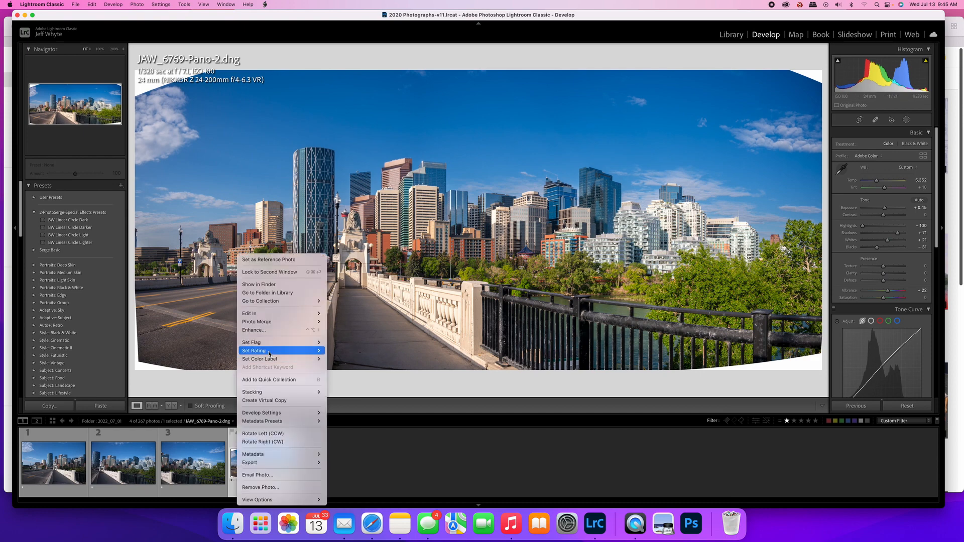
{"action": "mouse_move", "coordinate": [269, 314]}
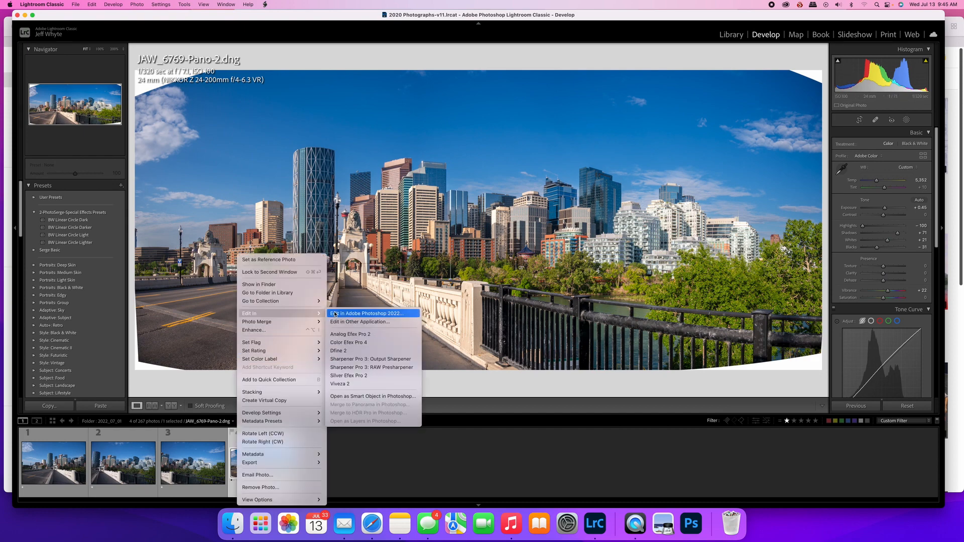
{"action": "left_click", "coordinate": [361, 314]}
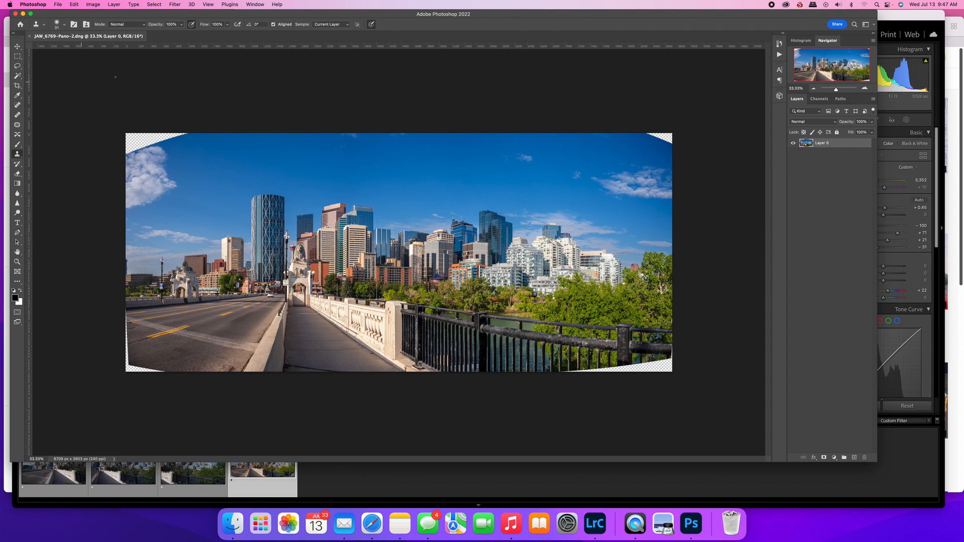
Select the transparent corners of the panorama with the Magic Wand and expand the selection by 20 pixels
{"action": "left_click", "coordinate": [16, 77]}
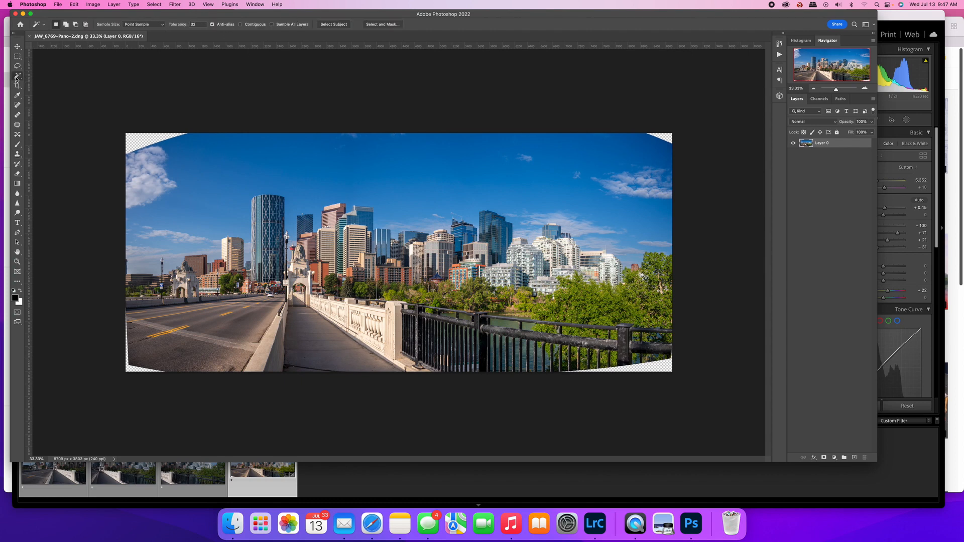
{"action": "left_click", "coordinate": [137, 141]}
{"action": "left_click", "coordinate": [154, 4]}
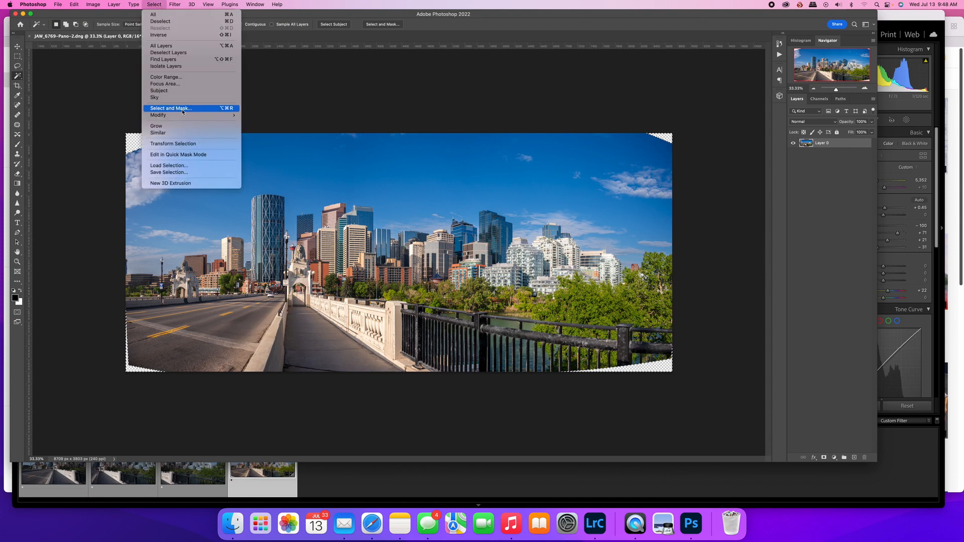
{"action": "mouse_move", "coordinate": [185, 117]}
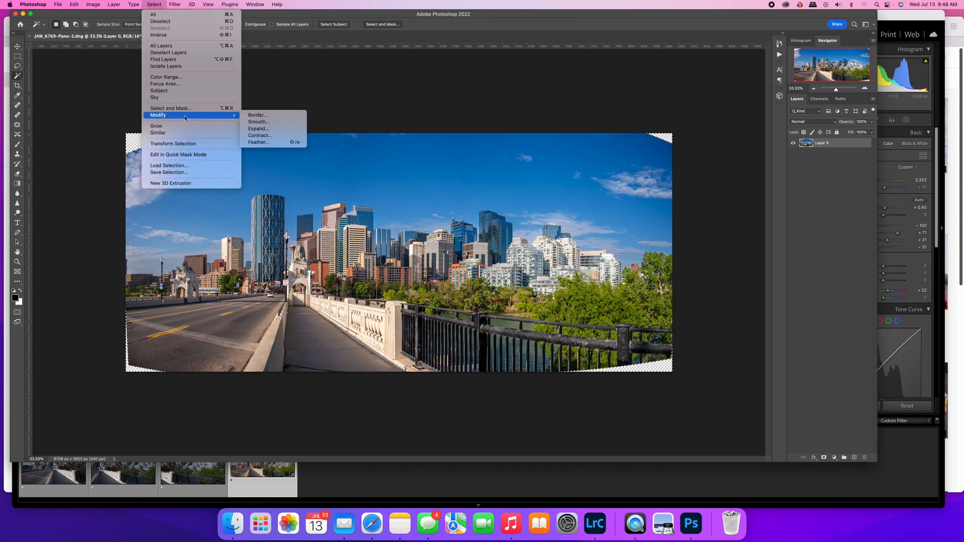
{"action": "left_click", "coordinate": [266, 130]}
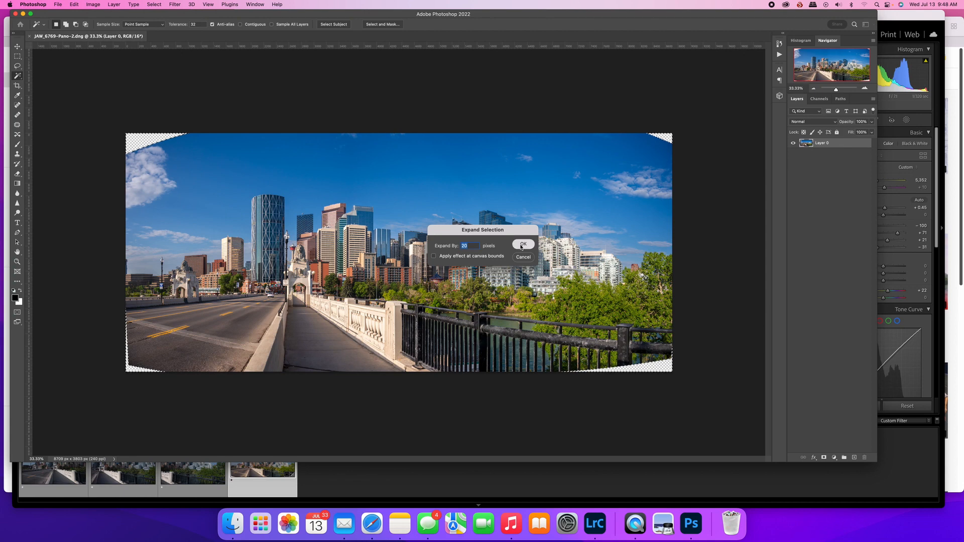
{"action": "key", "text": "Return"}
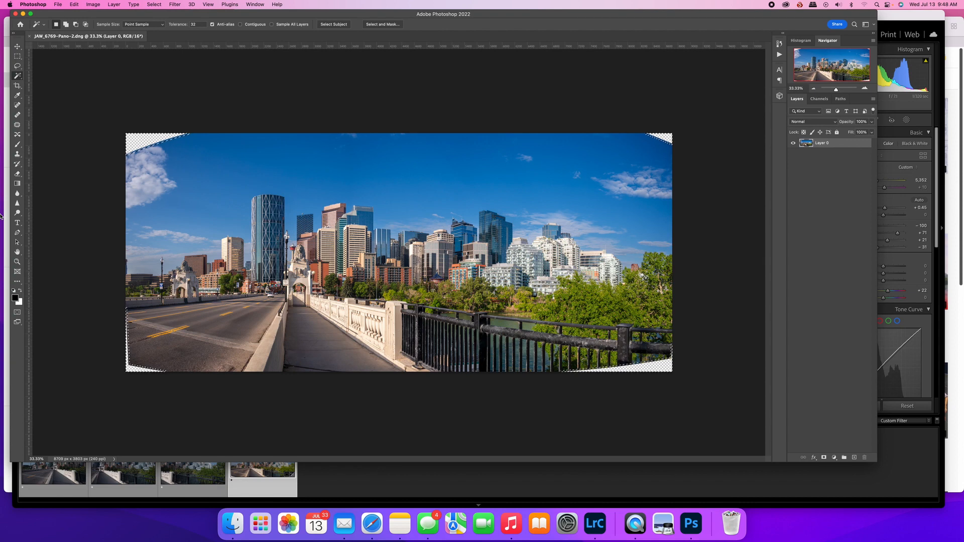
Fill the selected empty corners using Content-Aware contents in Normal mode at 100% opacity
{"action": "left_click", "coordinate": [74, 4]}
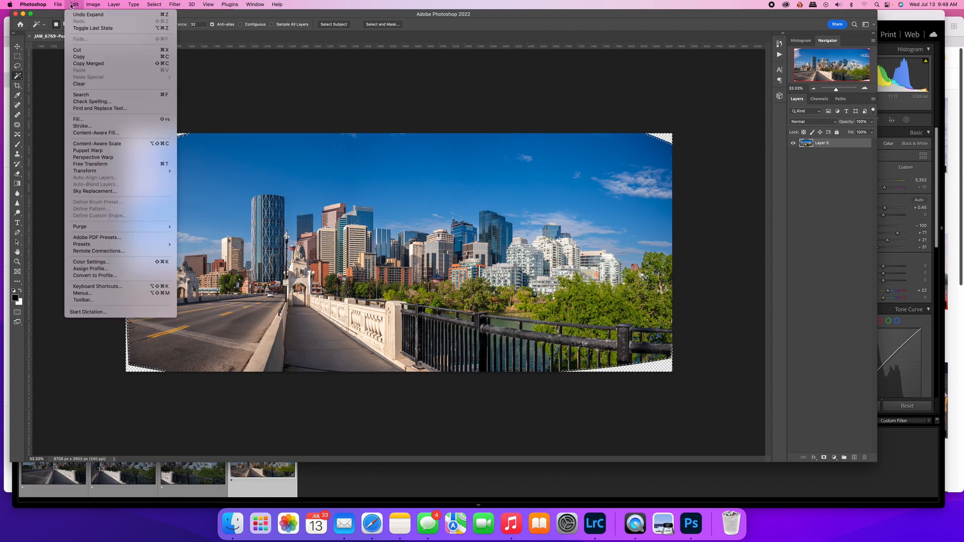
{"action": "left_click", "coordinate": [93, 121]}
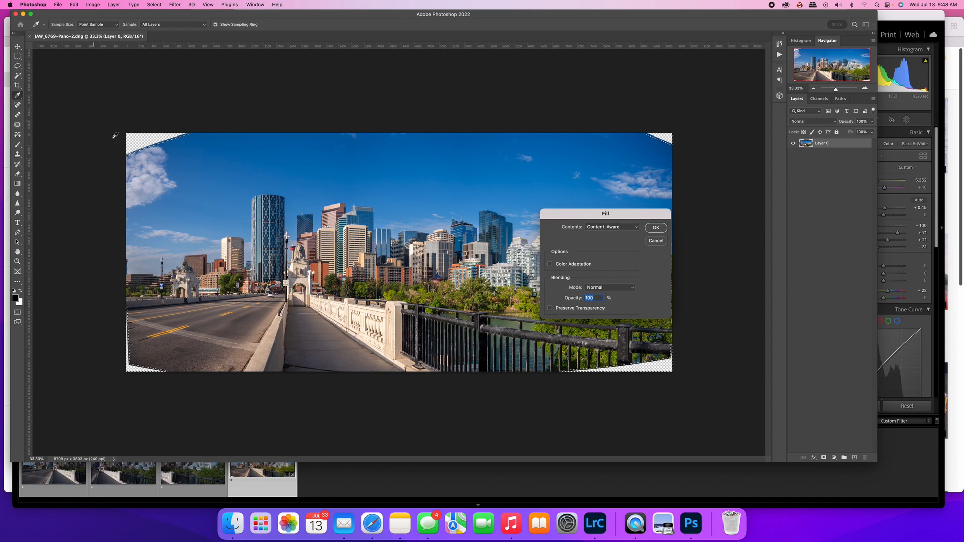
{"action": "left_click", "coordinate": [616, 229]}
{"action": "left_click", "coordinate": [617, 227]}
{"action": "left_click", "coordinate": [657, 229]}
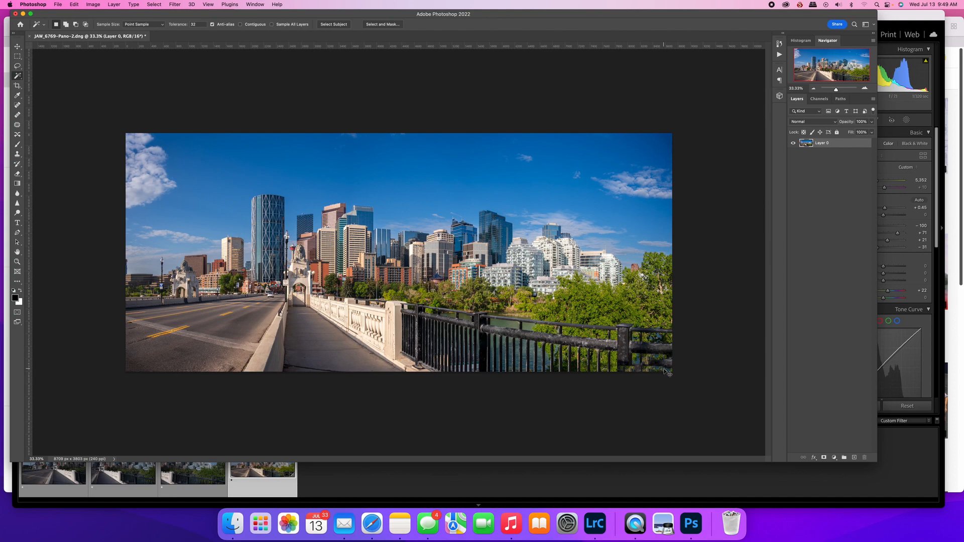
Set up the Clone Stamp tool with a larger brush at 0% hardness for retouching the filled corners
{"action": "key", "text": "super+plus"}
{"action": "key", "text": "super+plus"}
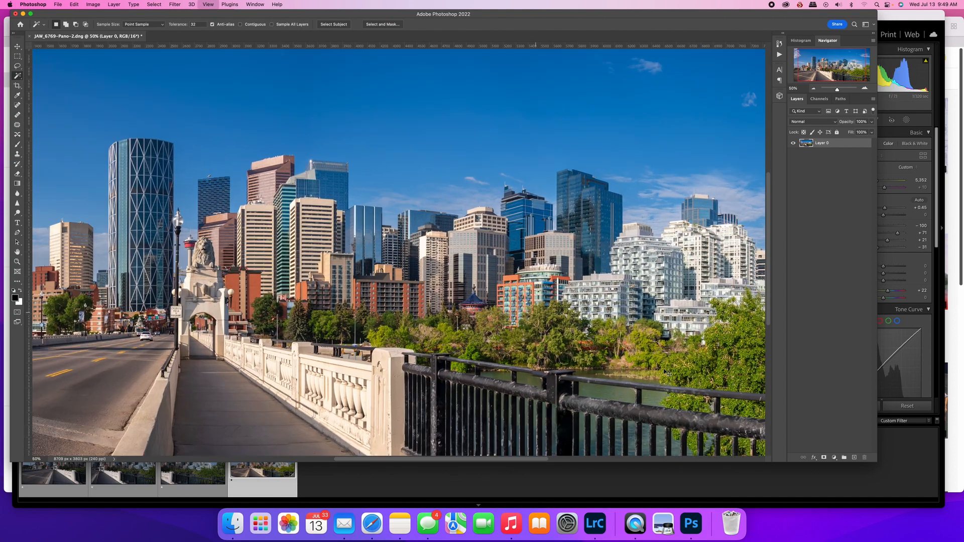
{"action": "left_click_drag", "start_coordinate": [639, 356], "coordinate": [426, 264]}
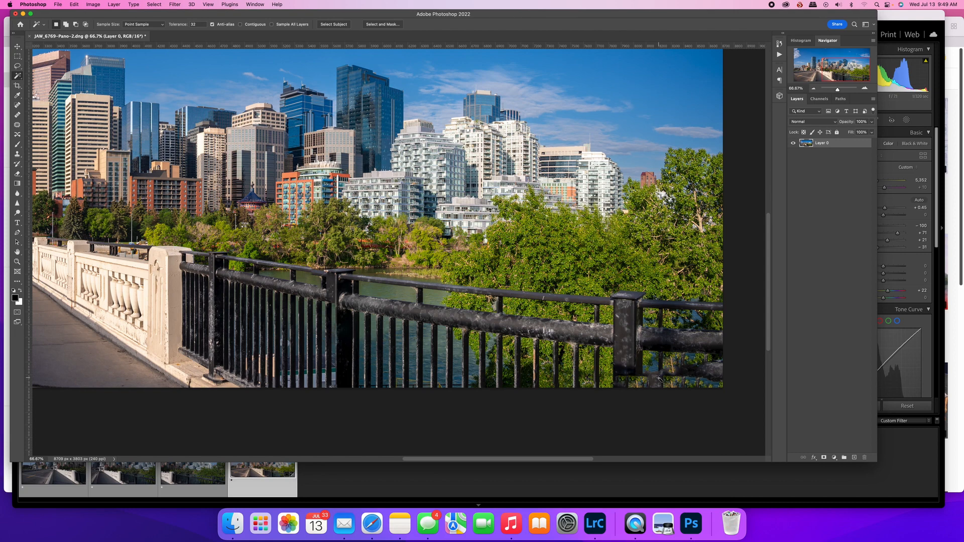
{"action": "left_click", "coordinate": [17, 156]}
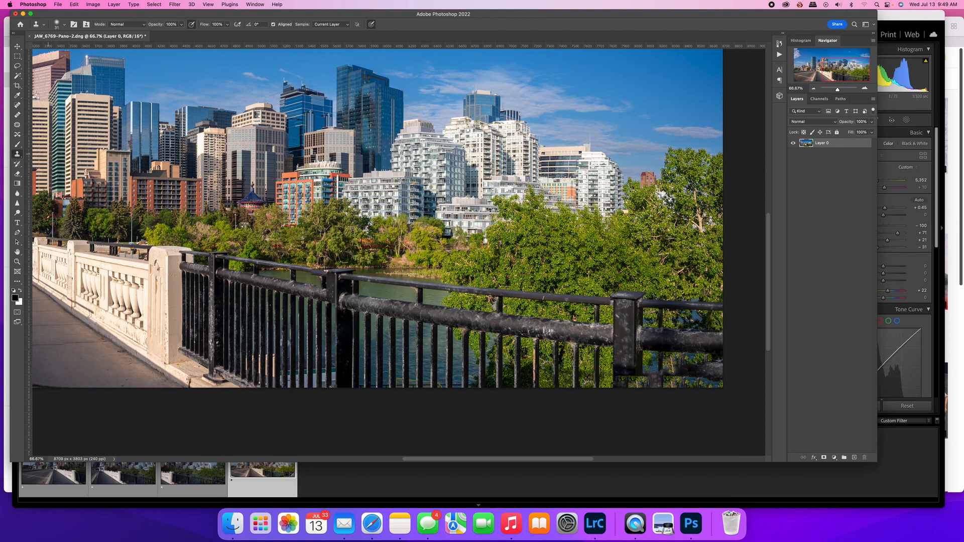
{"action": "left_click", "coordinate": [64, 24]}
{"action": "left_click_drag", "start_coordinate": [60, 49], "coordinate": [72, 48]}
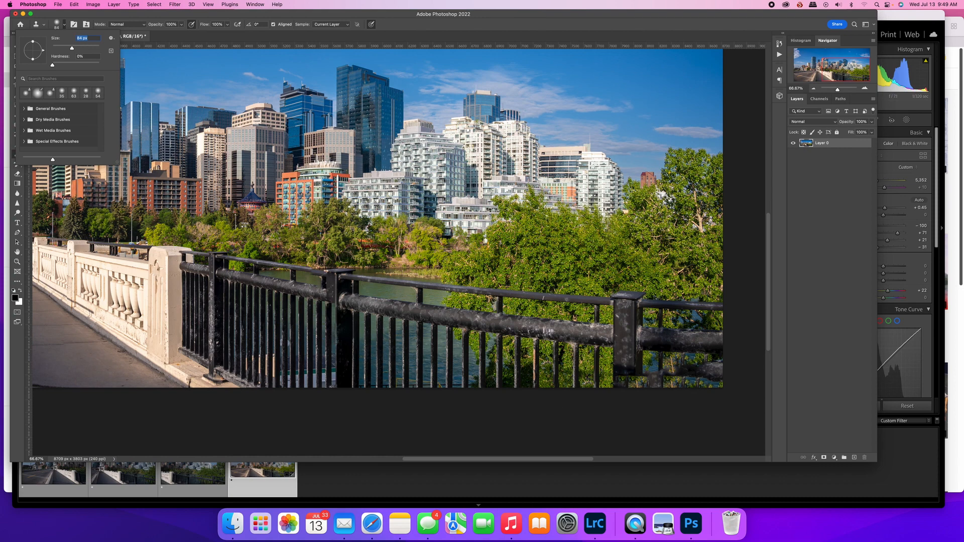
{"action": "key", "text": "BackSpace"}
{"action": "key", "text": "Return"}
{"action": "left_click", "coordinate": [482, 183]}
{"action": "left_click", "coordinate": [480, 191]}
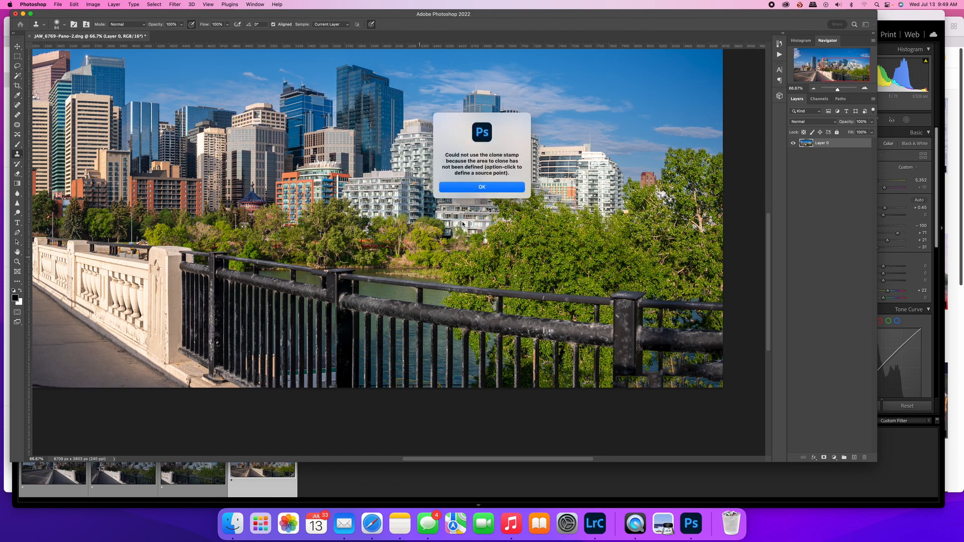
{"action": "left_click", "coordinate": [478, 191]}
Clone clean asphalt over the repeated texture in the road's filled lower-left corner and along its bottom edge
{"action": "scroll", "coordinate": [637, 236], "scroll_direction": "left", "scroll_amount": 10}
{"action": "scroll", "coordinate": [636, 236], "scroll_direction": "left", "scroll_amount": 15}
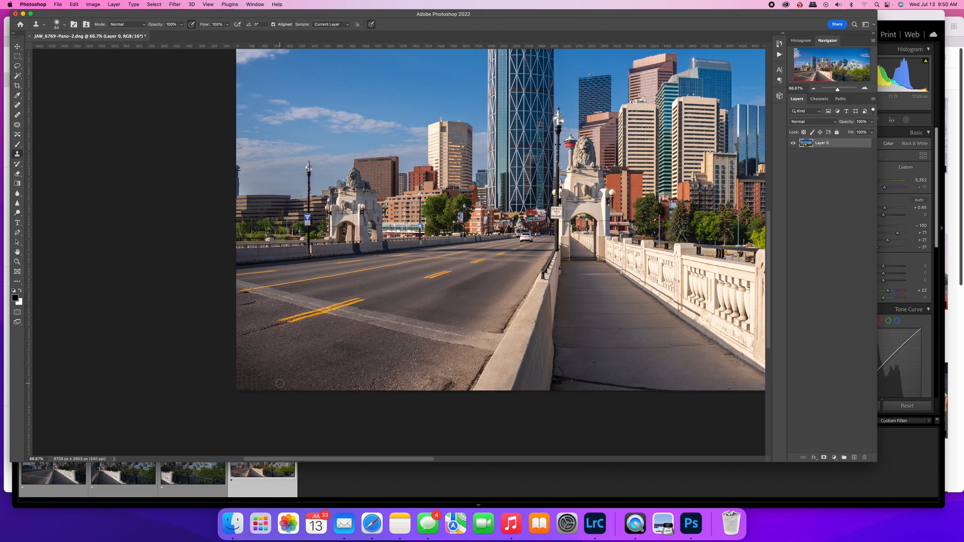
{"action": "left_click_drag", "start_coordinate": [305, 299], "coordinate": [308, 345]}
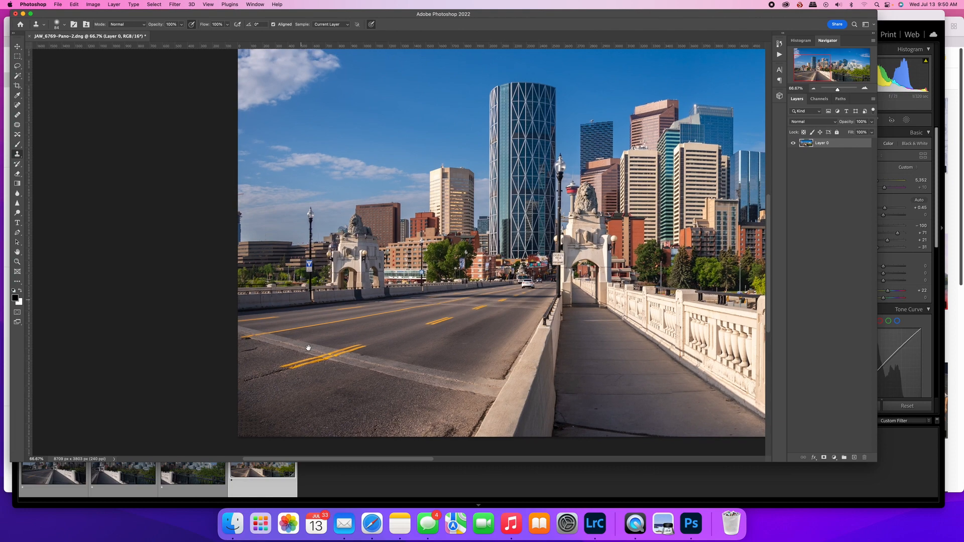
{"action": "scroll", "coordinate": [307, 346], "scroll_direction": "up", "scroll_amount": 5}
{"action": "mouse_move", "coordinate": [307, 249]}
{"action": "left_mouse_down"}
{"action": "mouse_move", "coordinate": [329, 134]}
{"action": "mouse_move", "coordinate": [334, 142]}
{"action": "left_mouse_up"}
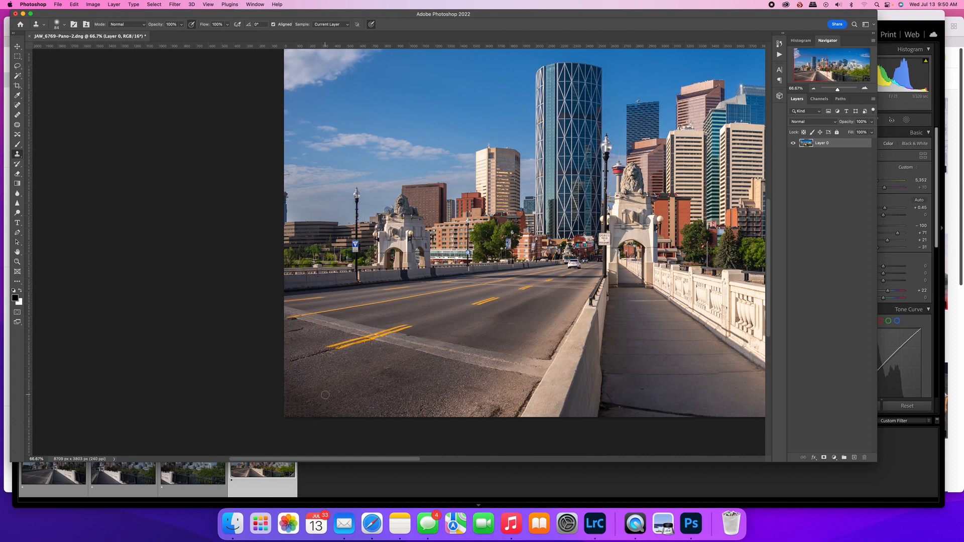
{"action": "left_click", "coordinate": [305, 381], "text": "alt"}
{"action": "left_click_drag", "start_coordinate": [294, 392], "coordinate": [283, 400]}
{"action": "left_click_drag", "start_coordinate": [297, 408], "coordinate": [286, 412]}
{"action": "left_click", "coordinate": [332, 406], "text": "alt"}
{"action": "left_click", "coordinate": [338, 406], "text": "alt"}
{"action": "left_click_drag", "start_coordinate": [325, 415], "coordinate": [290, 416]}
{"action": "left_click", "coordinate": [314, 384], "text": "alt"}
{"action": "key", "text": "super+minus"}
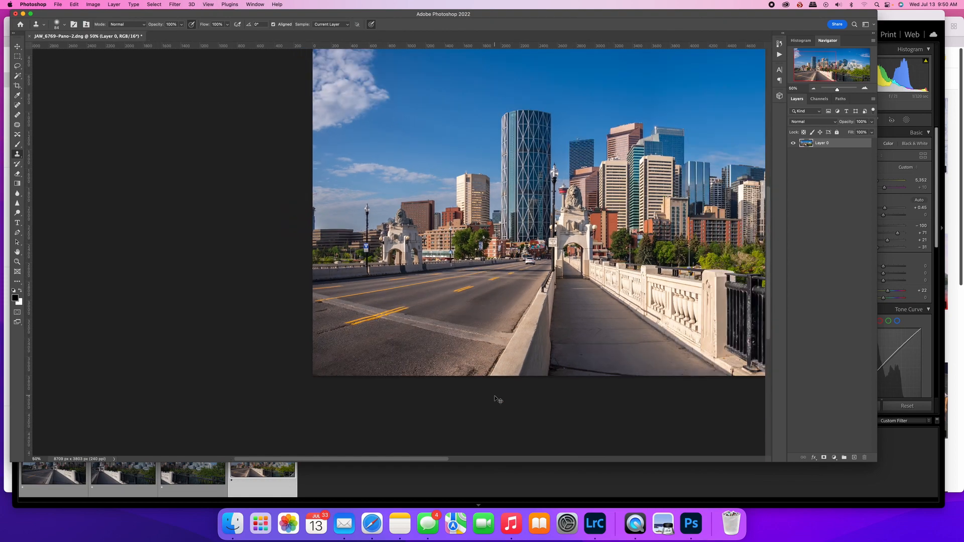
{"action": "key", "text": "super+minus"}
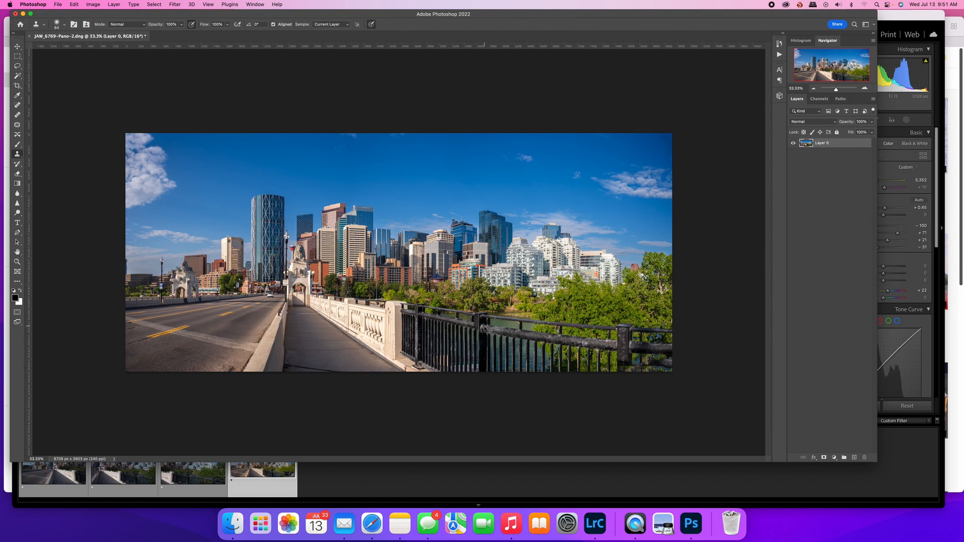
Check the retouched panorama up close, save it, and switch back to Lightroom Classic
{"action": "scroll", "coordinate": [486, 329], "scroll_direction": "up", "scroll_amount": 1}
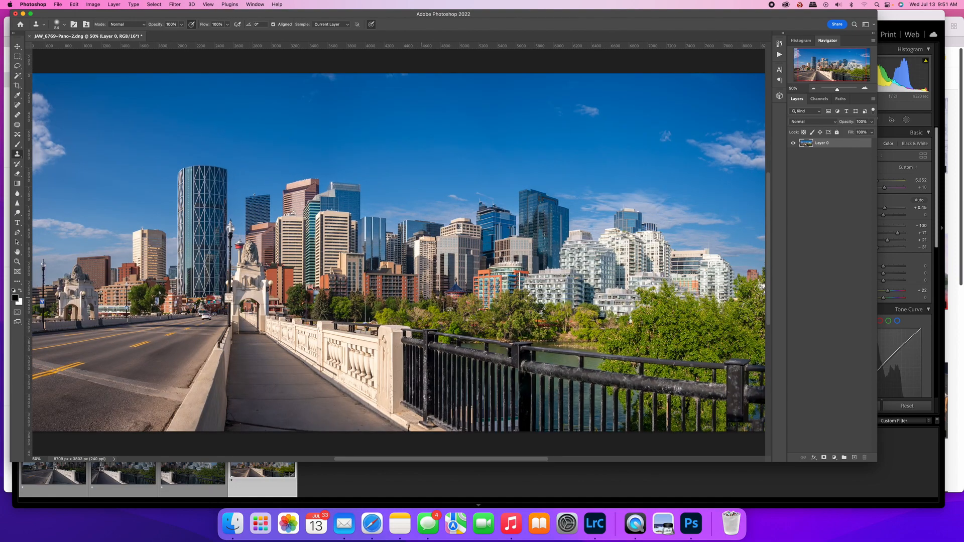
{"action": "left_click_drag", "start_coordinate": [304, 290], "coordinate": [435, 291]}
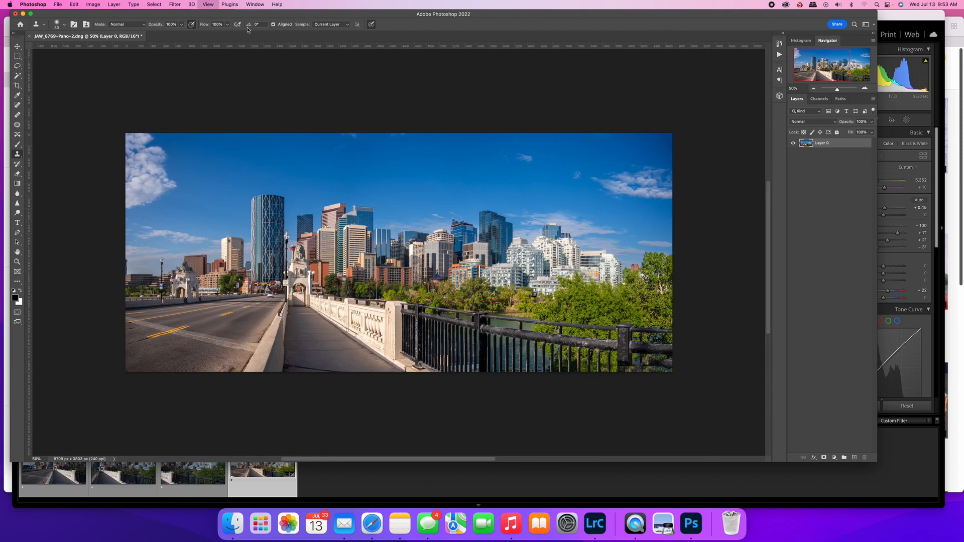
{"action": "key", "text": "super+minus"}
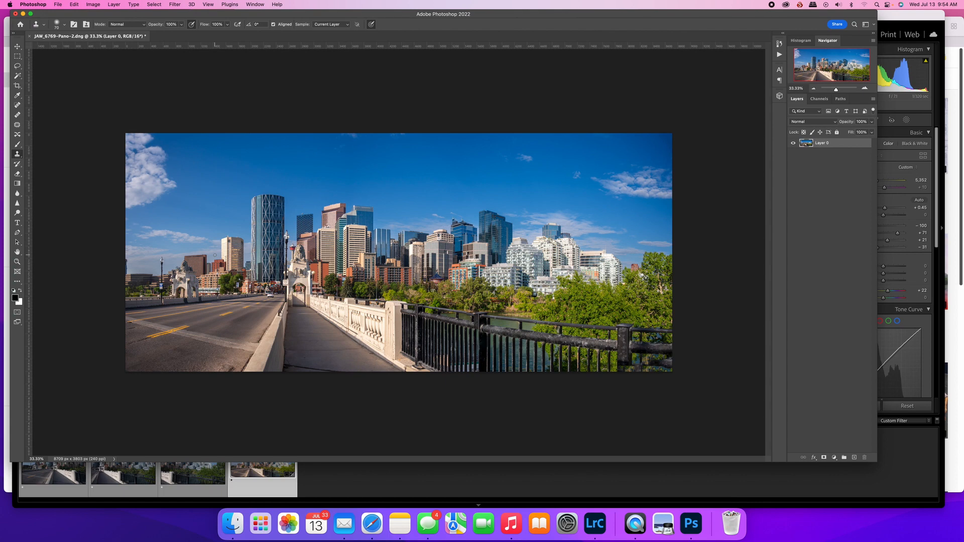
{"action": "left_click", "coordinate": [60, 6]}
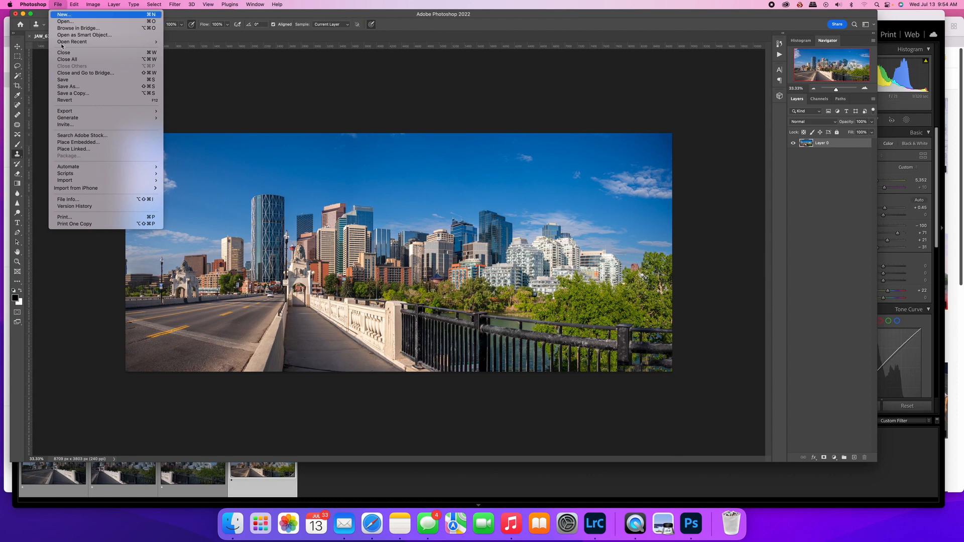
{"action": "left_click", "coordinate": [63, 80]}
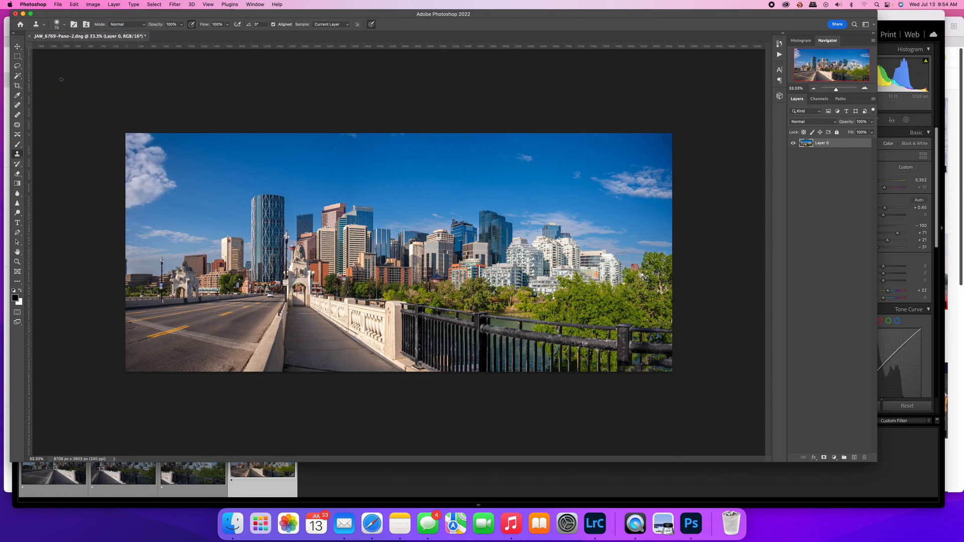
{"action": "left_click", "coordinate": [263, 494]}
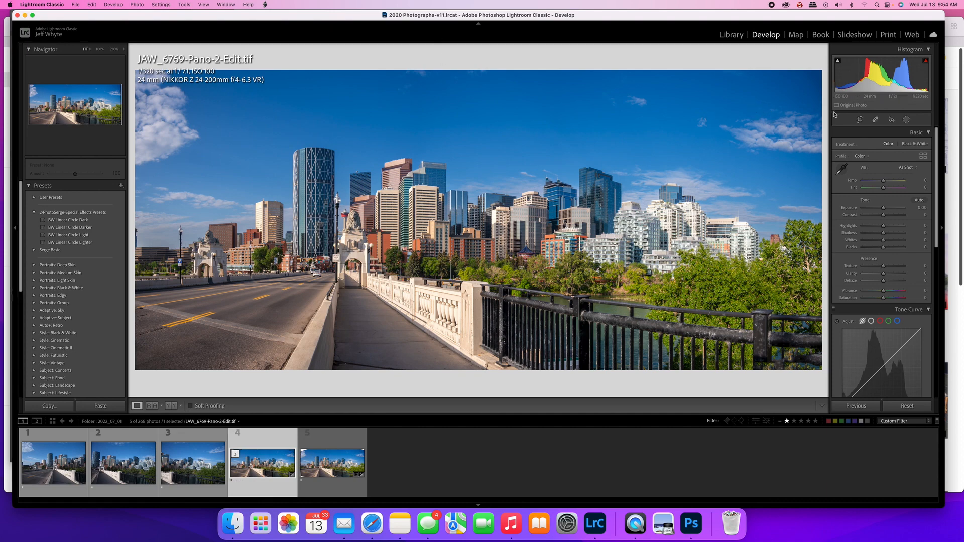
Crop a thin strip off the bottom edge of the retouched panorama, keeping its full width, and apply the crop
{"action": "left_click", "coordinate": [857, 120]}
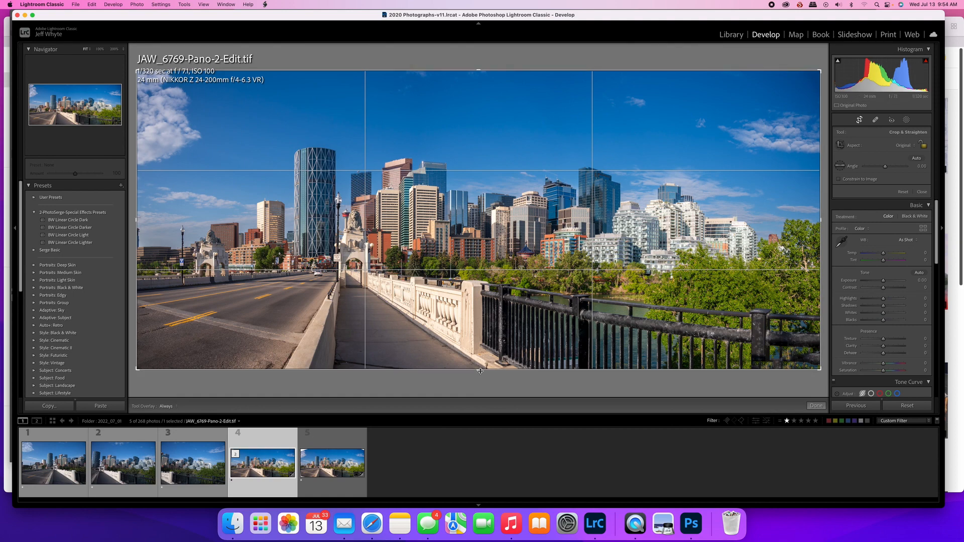
{"action": "left_click_drag", "start_coordinate": [478, 371], "coordinate": [478, 370]}
{"action": "left_click_drag", "start_coordinate": [822, 219], "coordinate": [806, 221]}
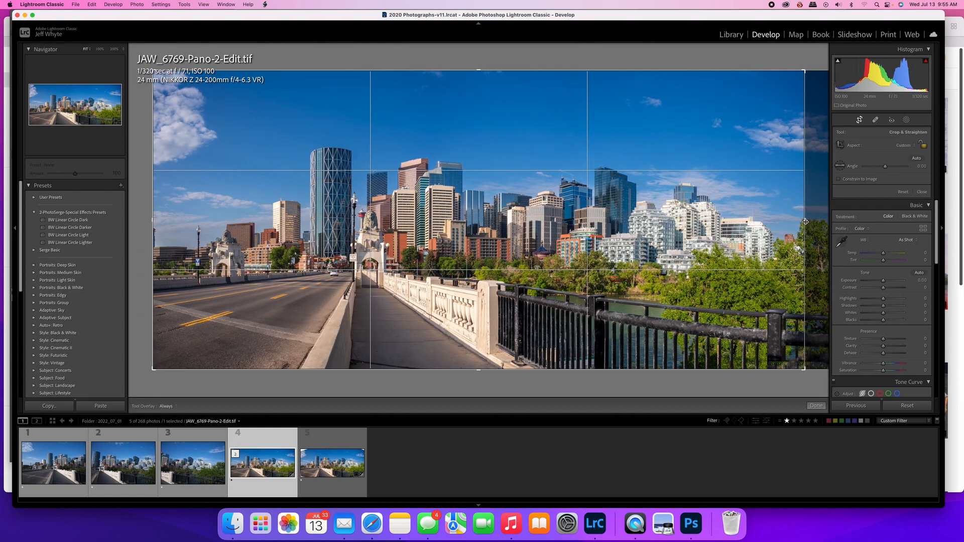
{"action": "left_click_drag", "start_coordinate": [805, 221], "coordinate": [831, 223]}
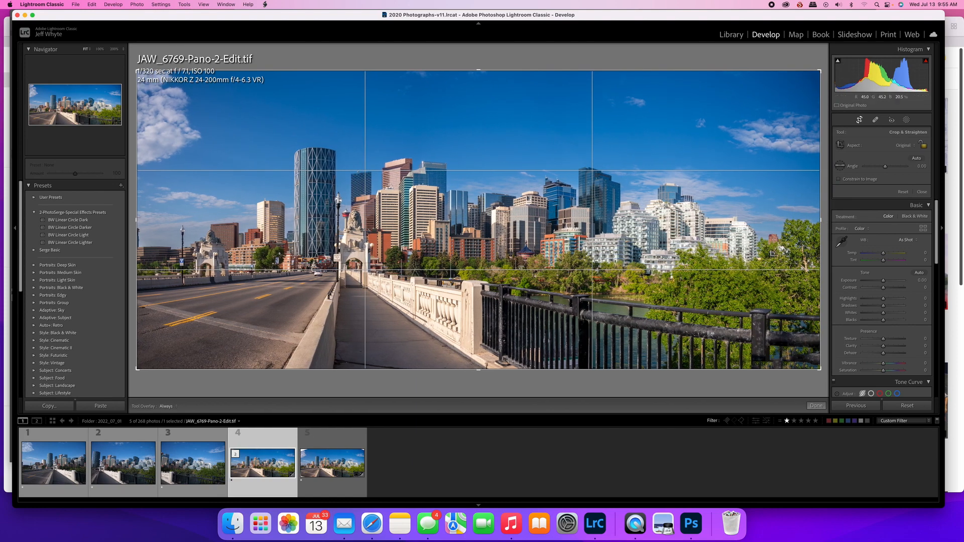
{"action": "left_click_drag", "start_coordinate": [479, 371], "coordinate": [480, 367]}
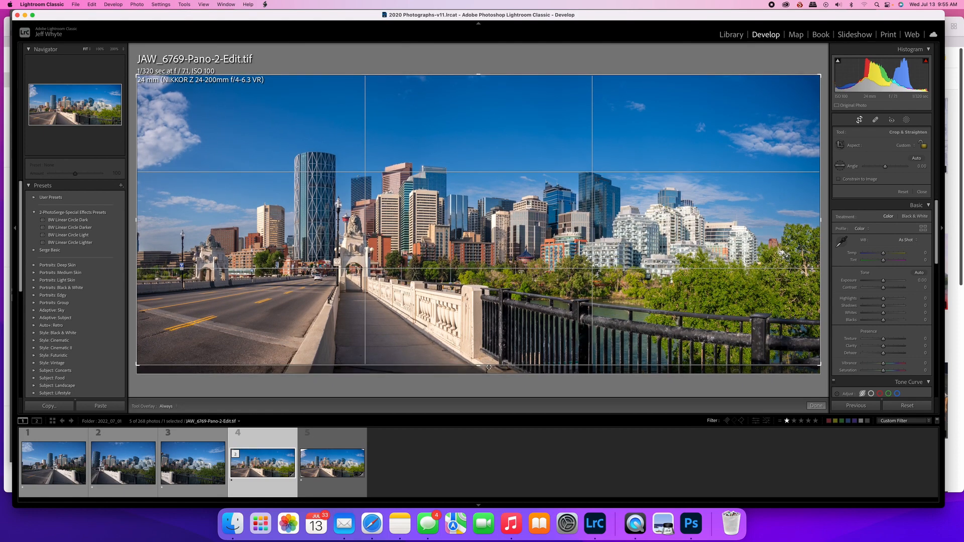
{"action": "left_click", "coordinate": [817, 406]}
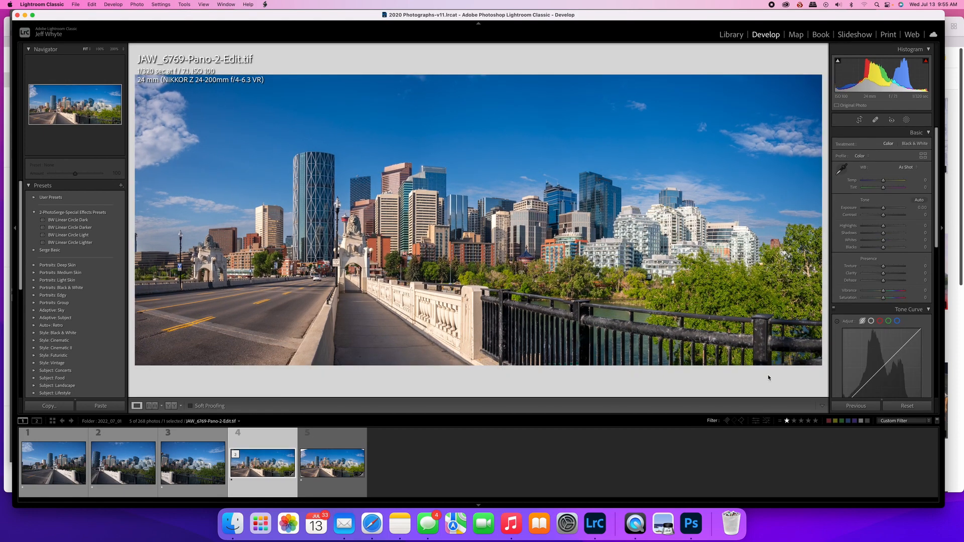